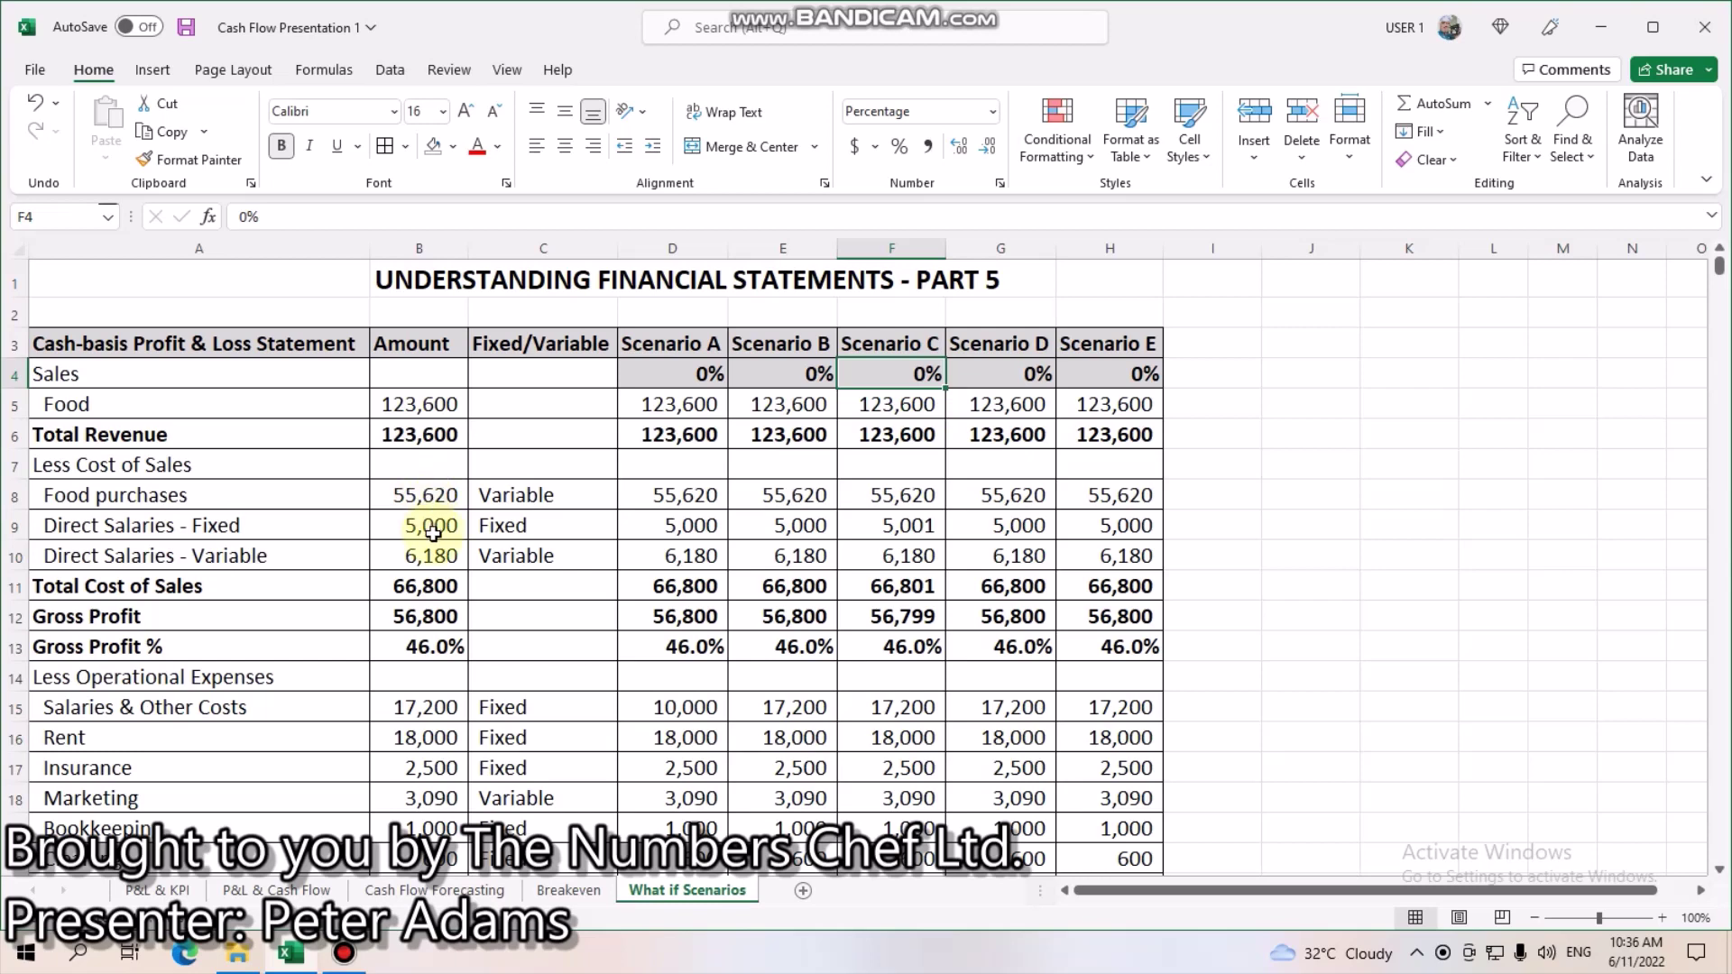
Step: Enter -40 as Scenario A's sales change and -20 as Scenario B's
{"action": "left_click", "coordinate": [433, 532]}
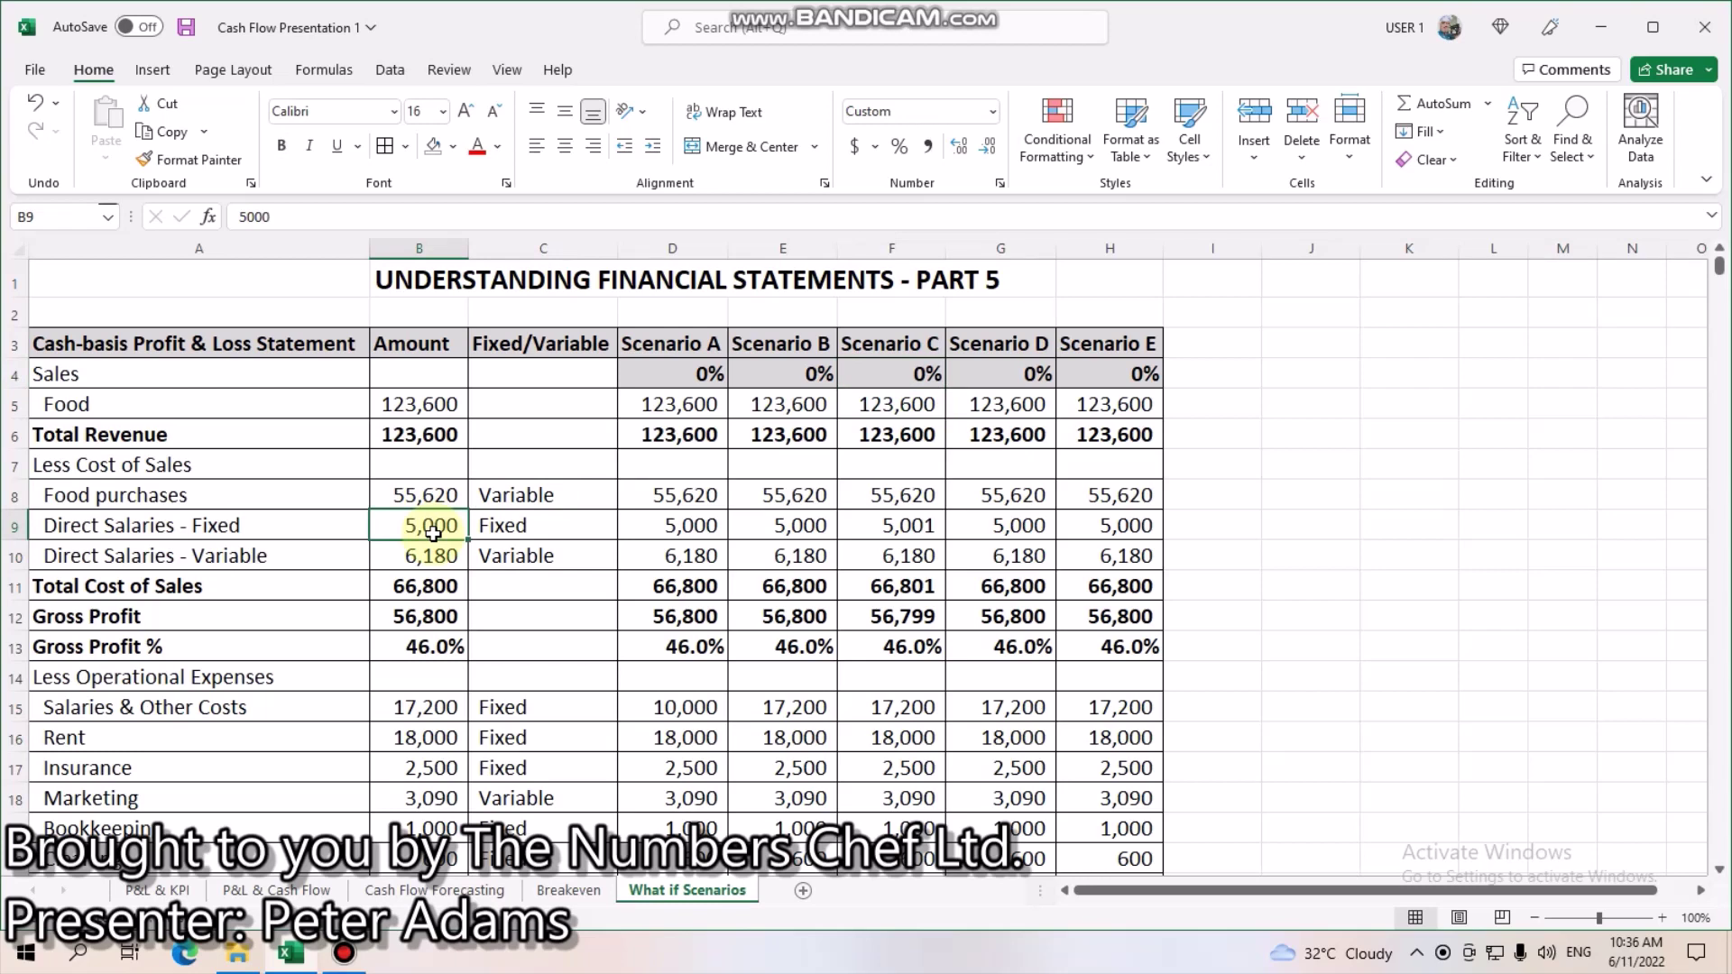
{"action": "left_click", "coordinate": [420, 555]}
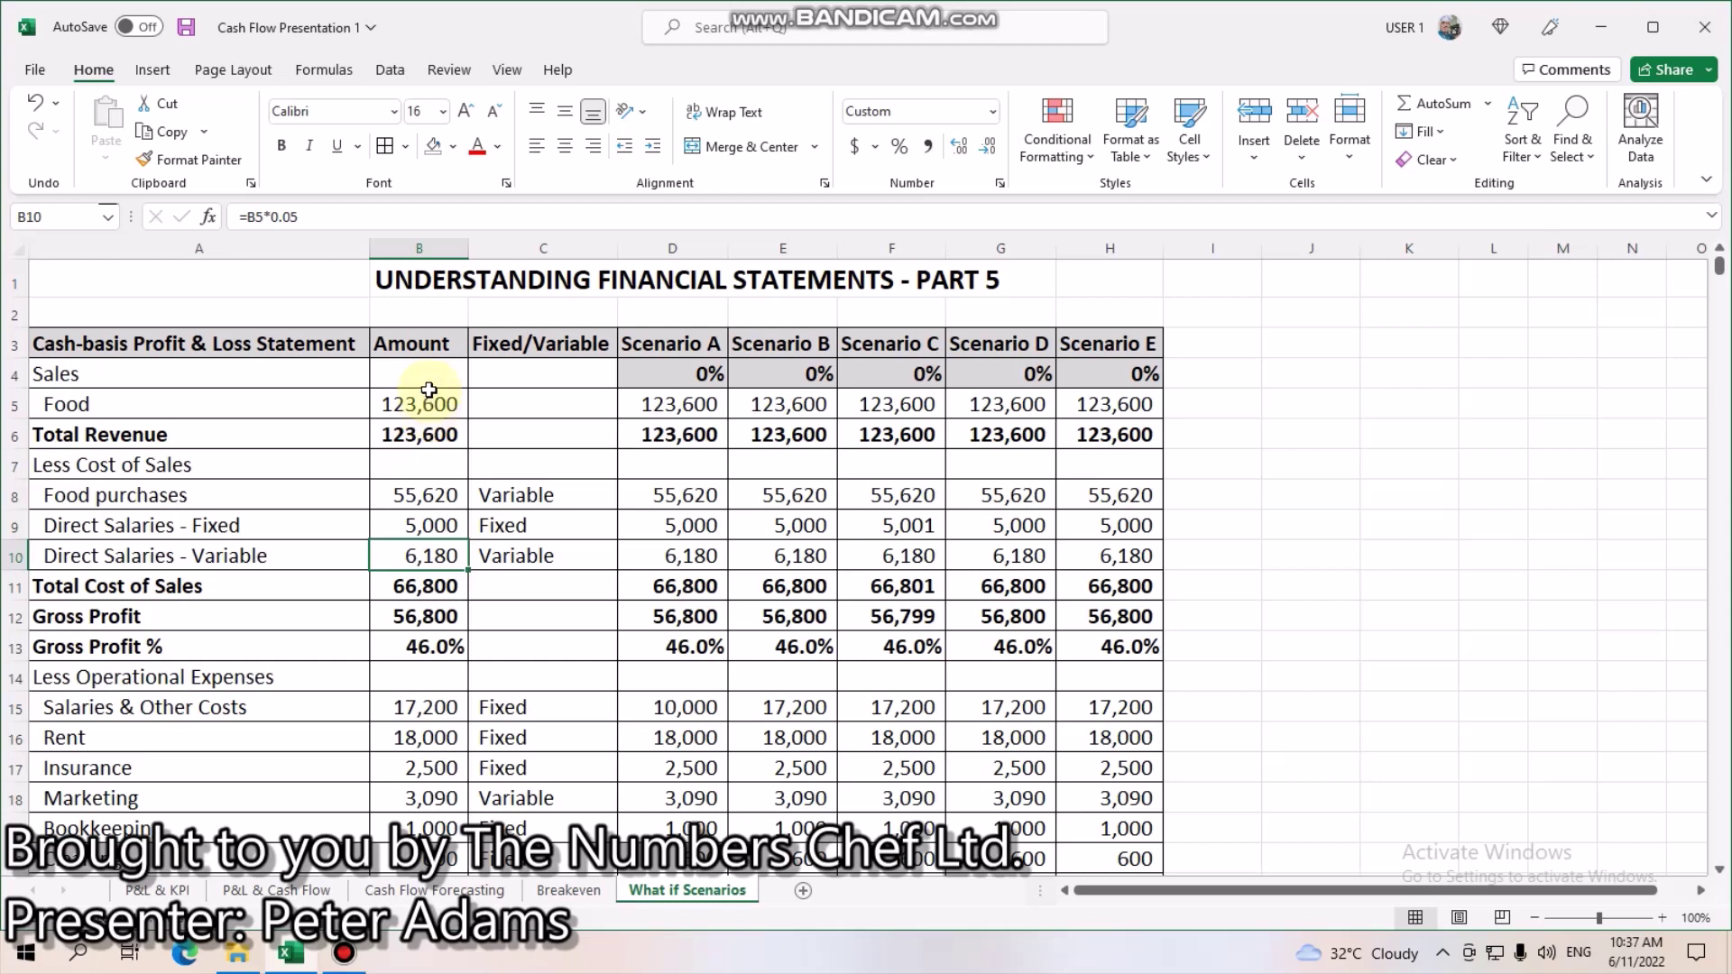
{"action": "left_click", "coordinate": [669, 376]}
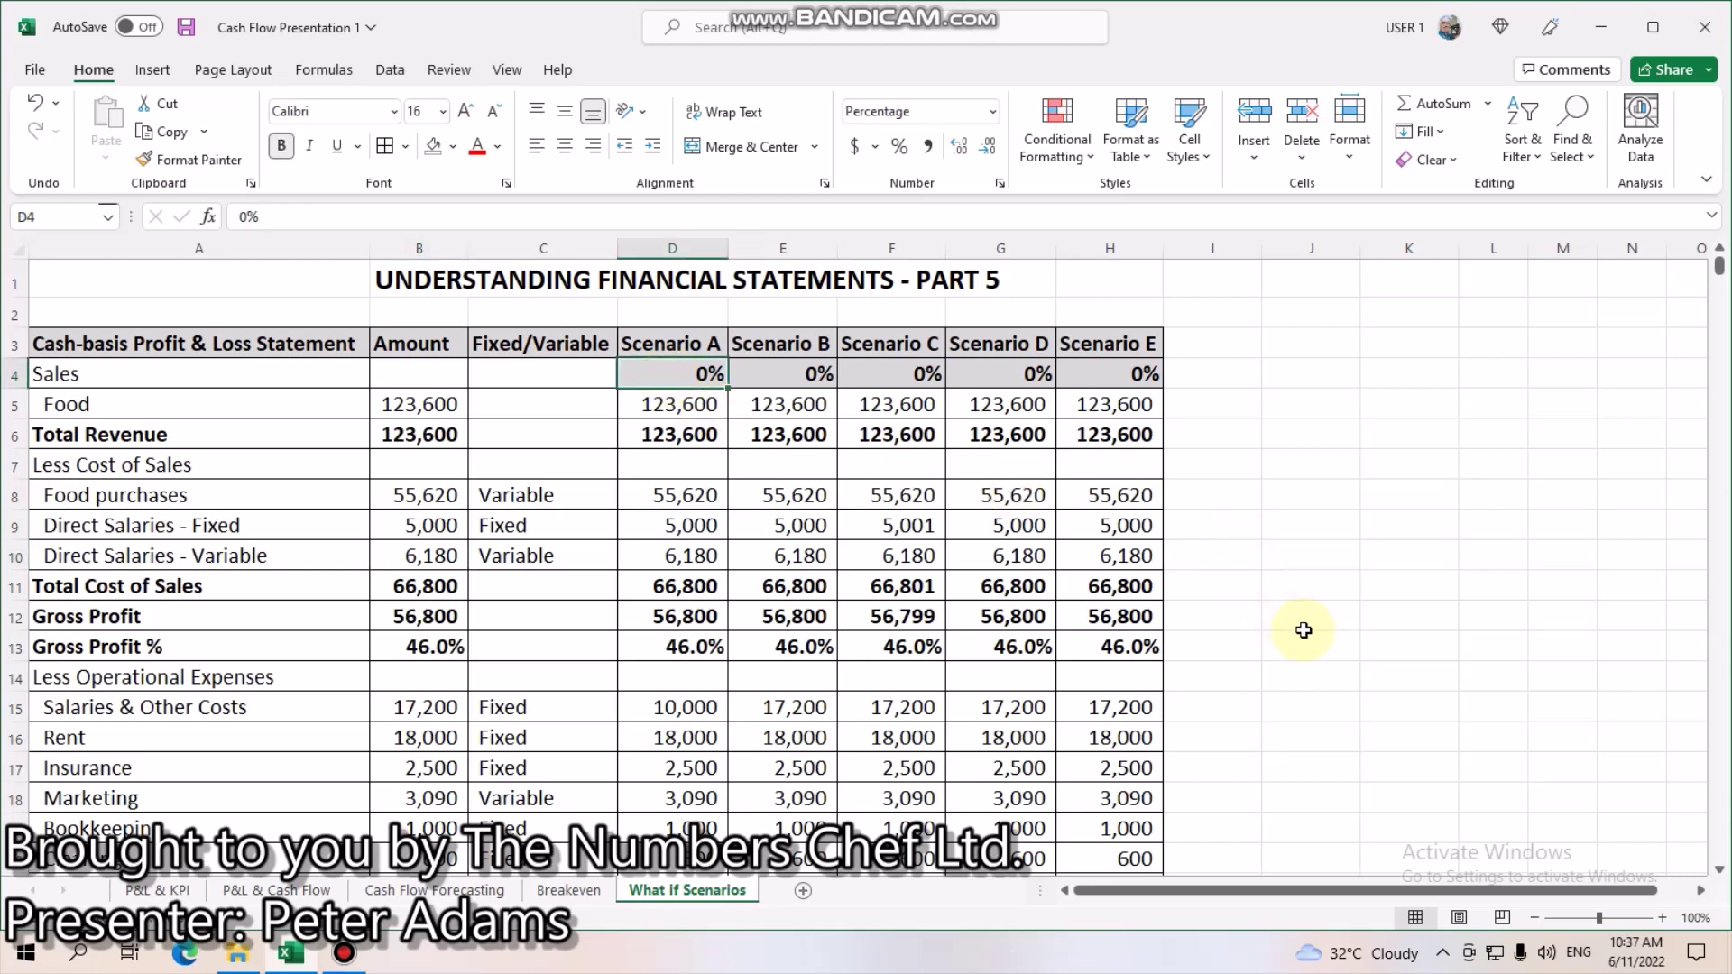
{"action": "type", "text": "-40"}
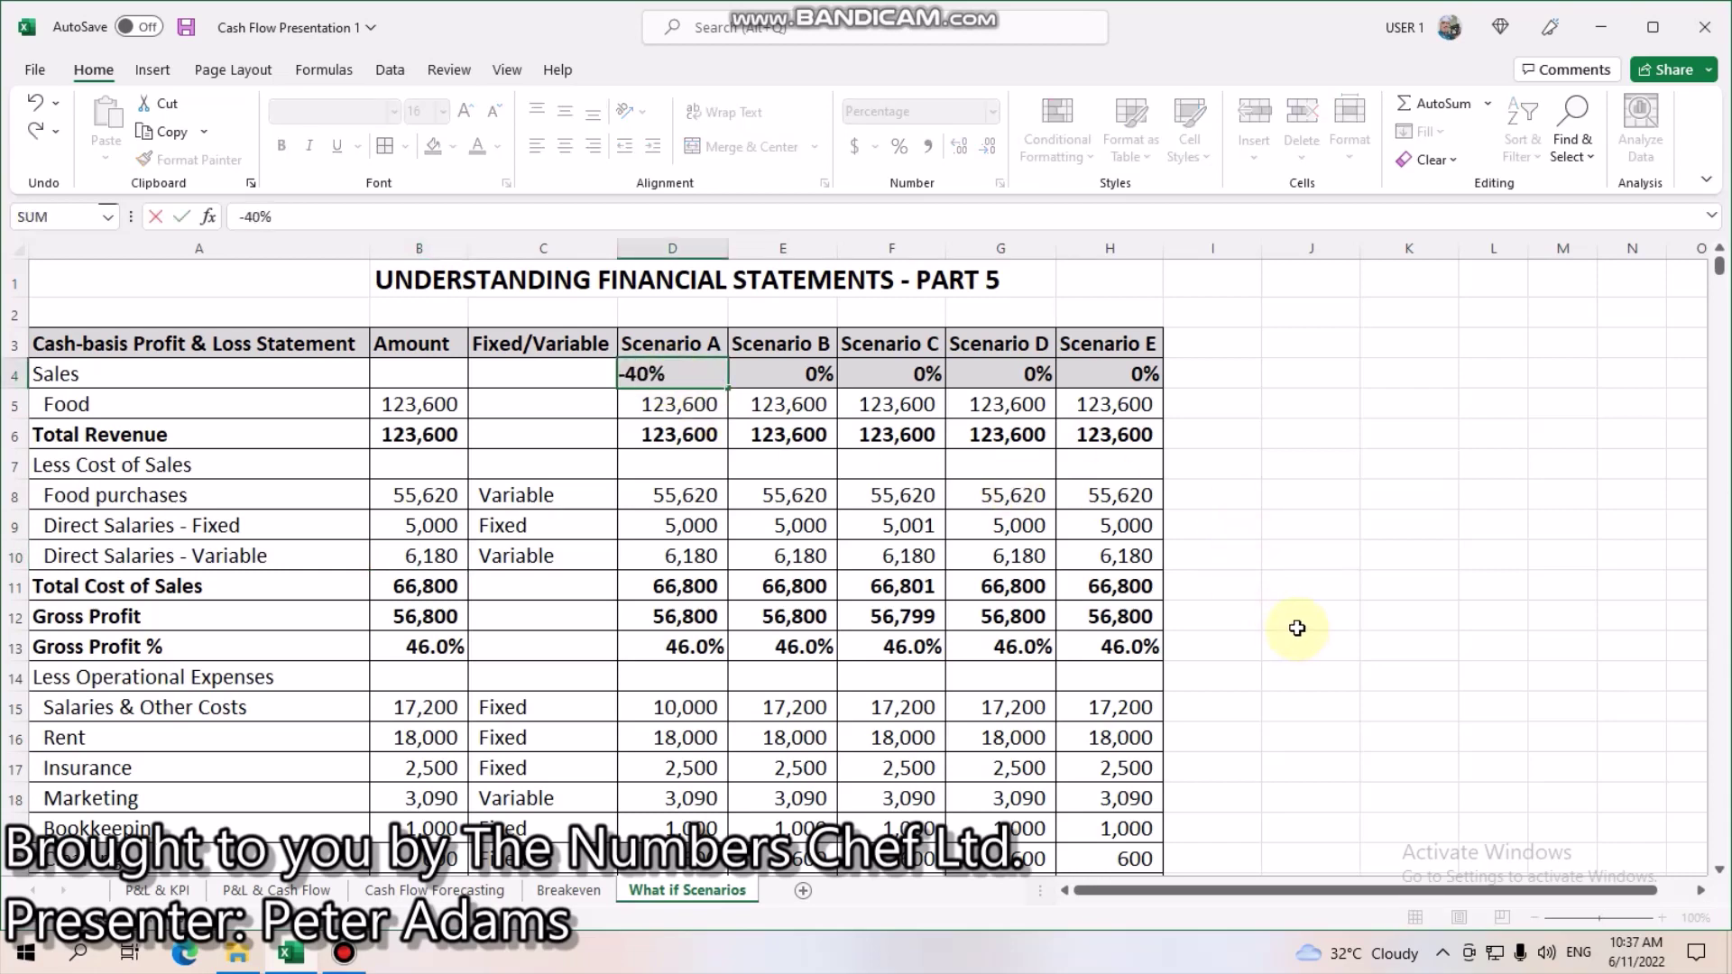
{"action": "key", "text": "Tab"}
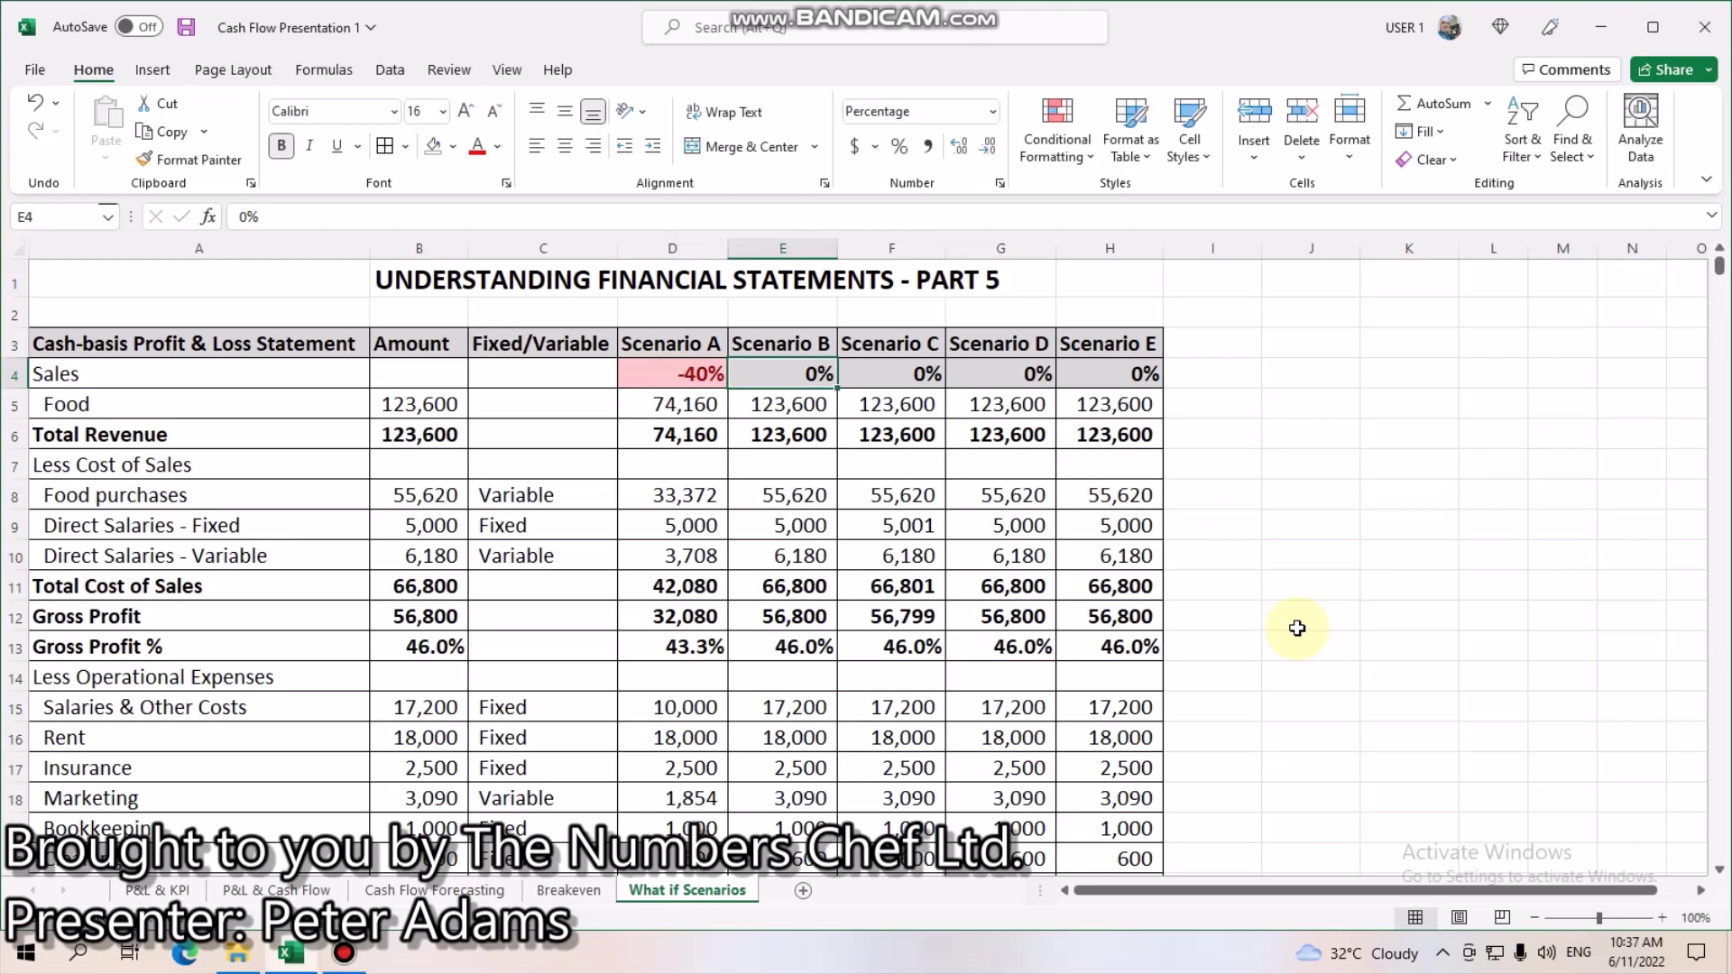
{"action": "type", "text": "-"}
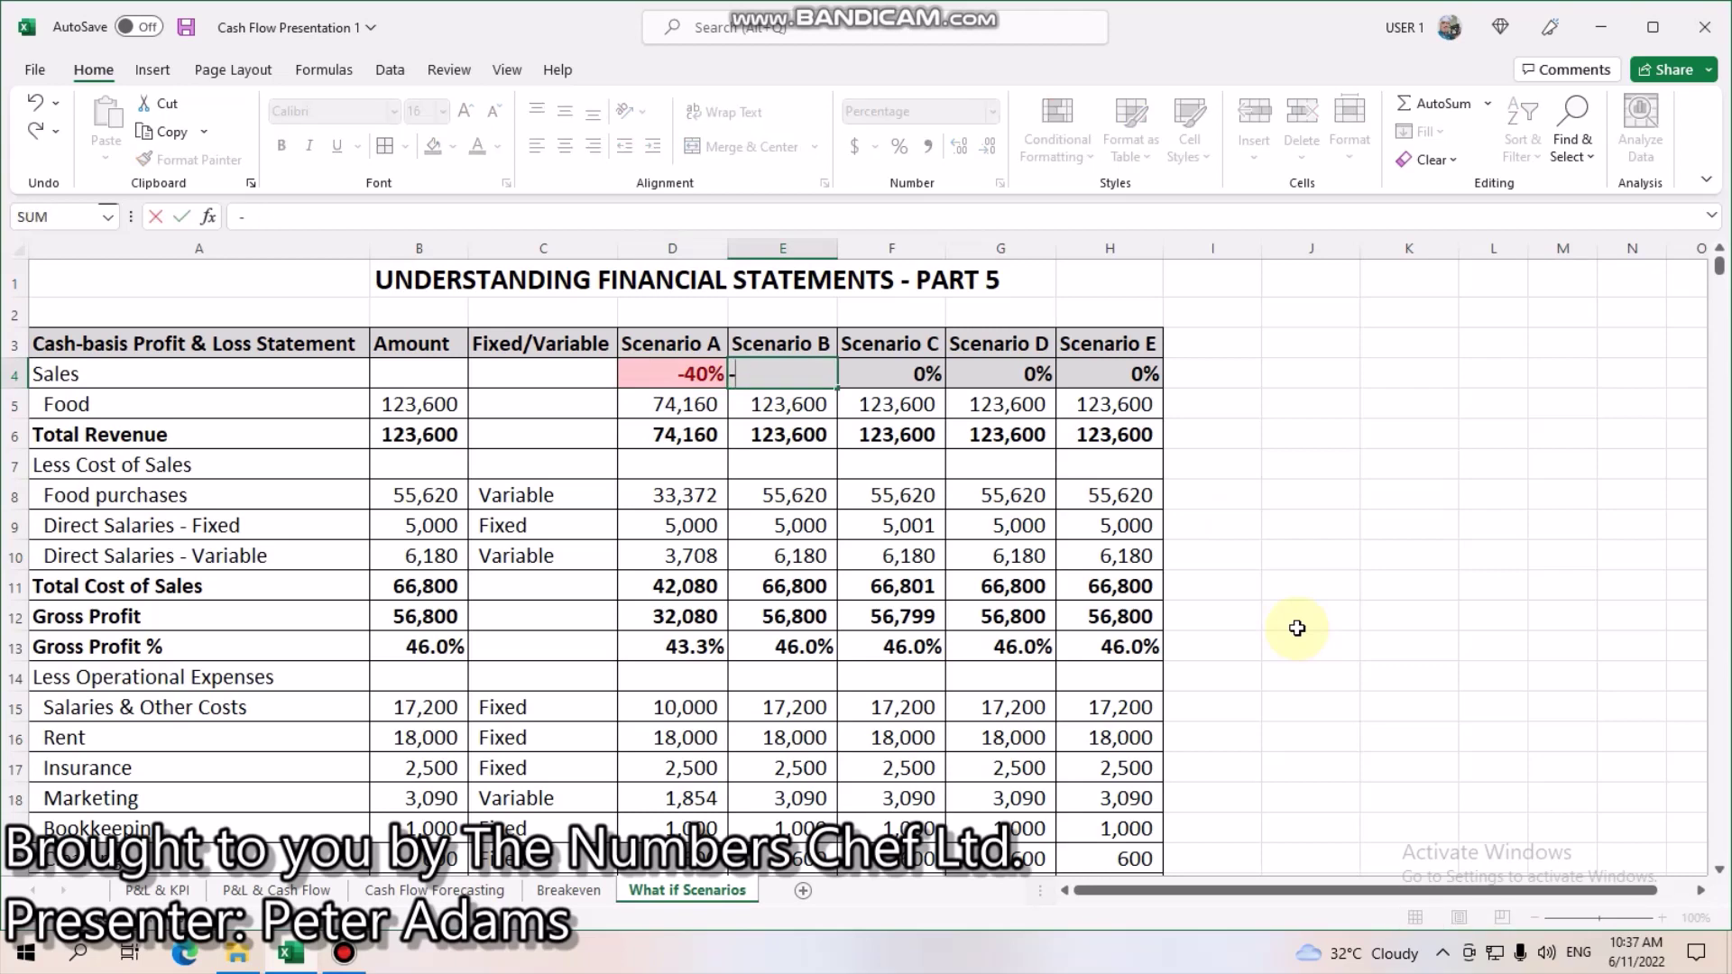
{"action": "type", "text": "20"}
{"action": "key", "text": "Return"}
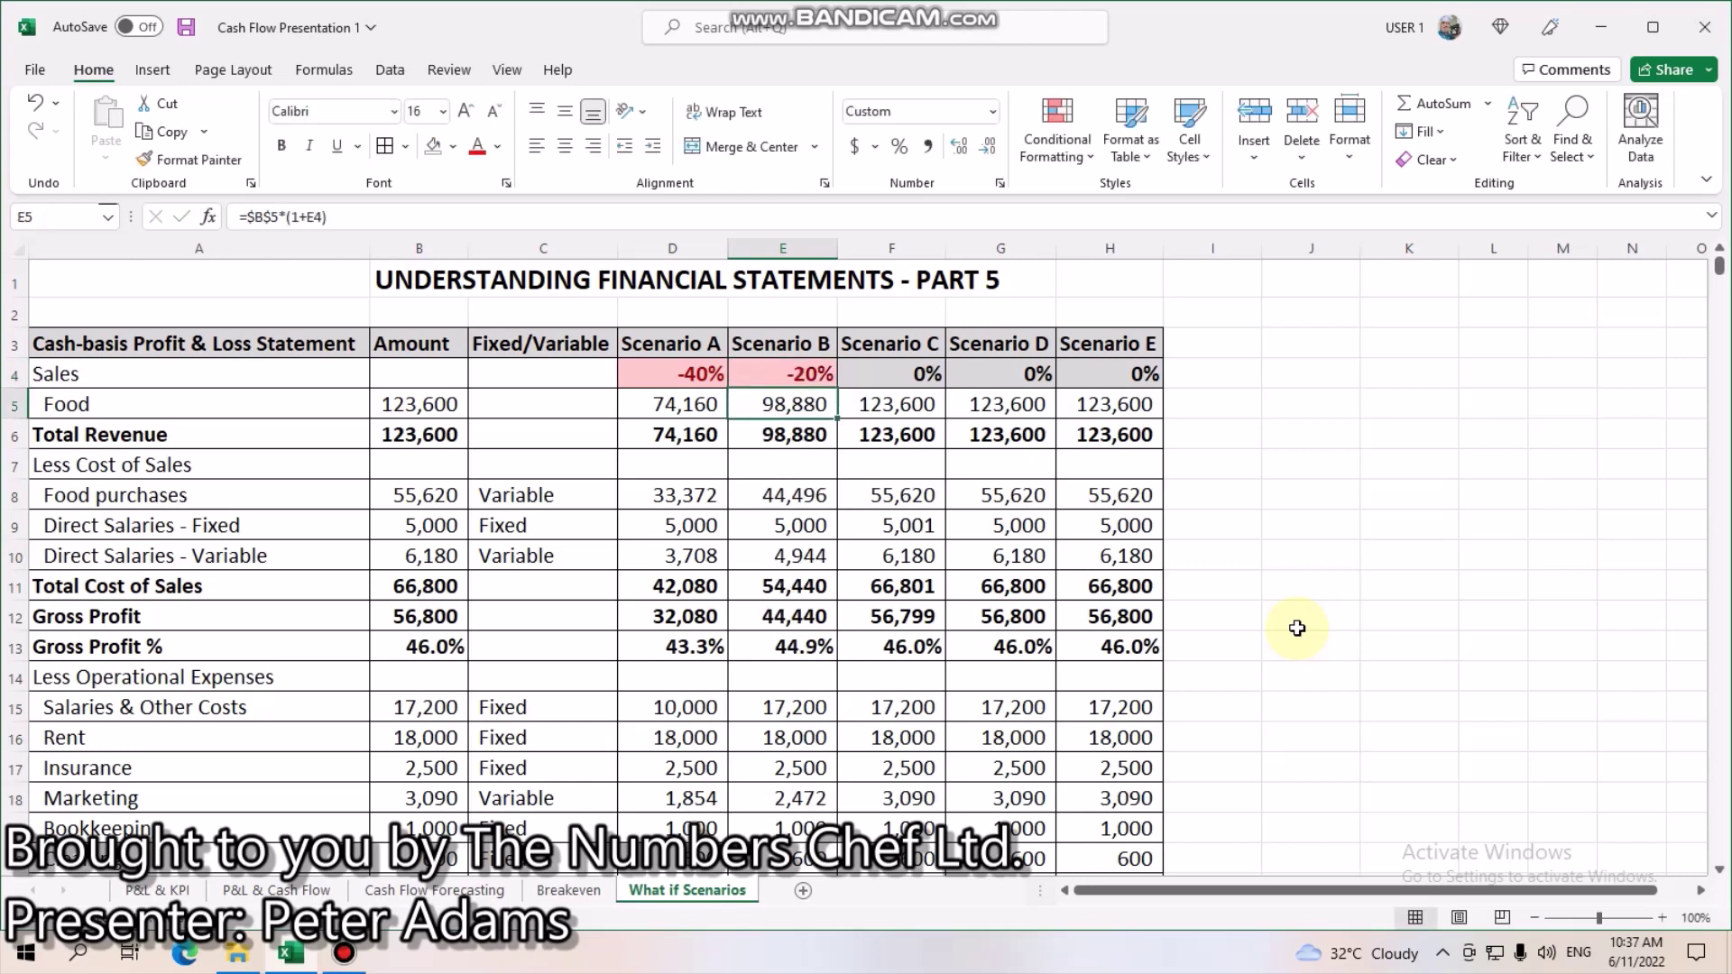
Step: Review the Scenario A and B food revenue, food purchases and fixed salaries formulas
{"action": "left_click", "coordinate": [685, 405]}
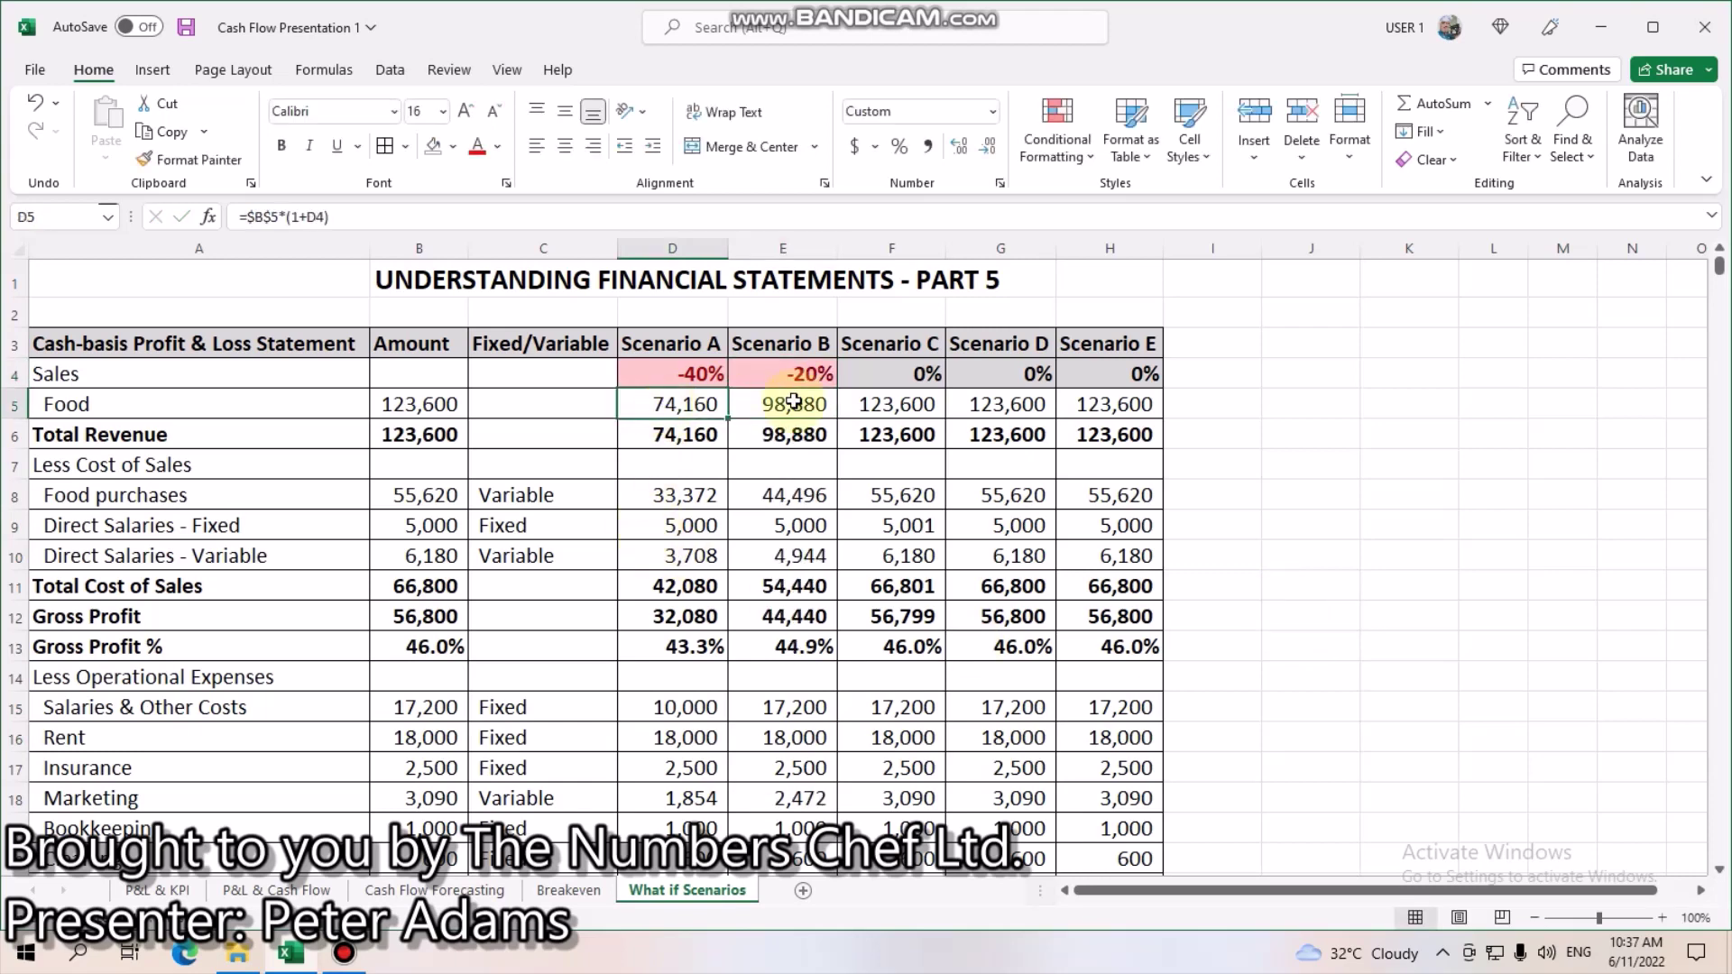
{"action": "left_click", "coordinate": [445, 406]}
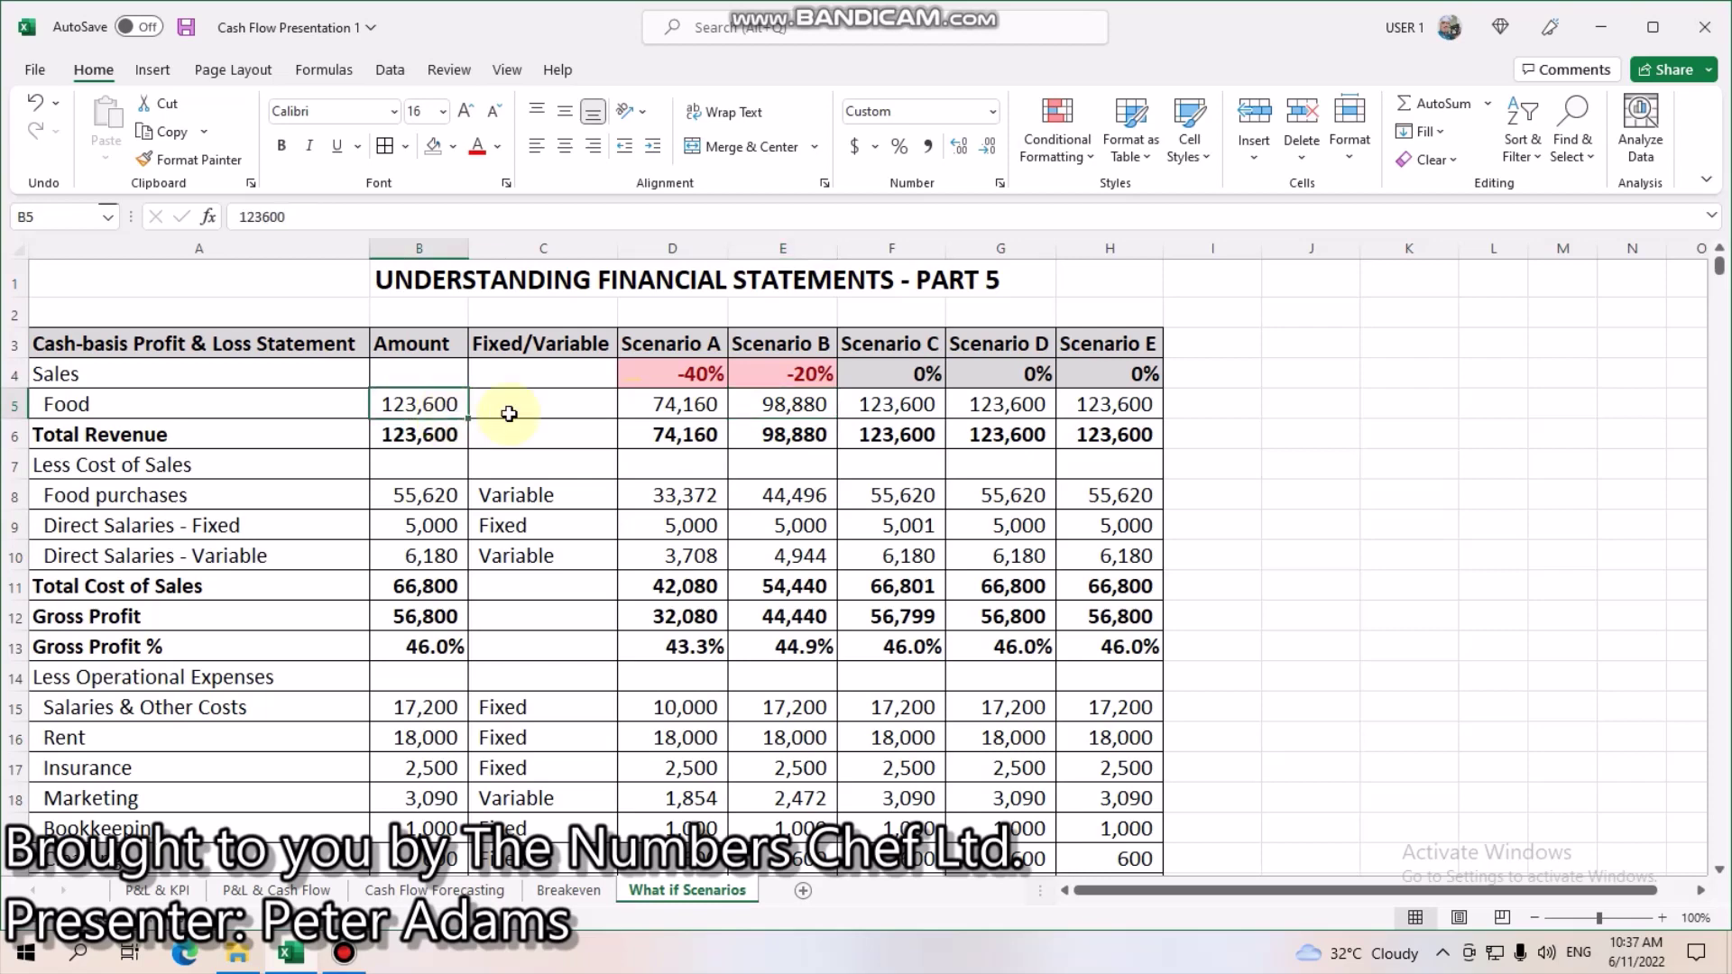
{"action": "left_click", "coordinate": [668, 402]}
{"action": "left_click", "coordinate": [794, 403]}
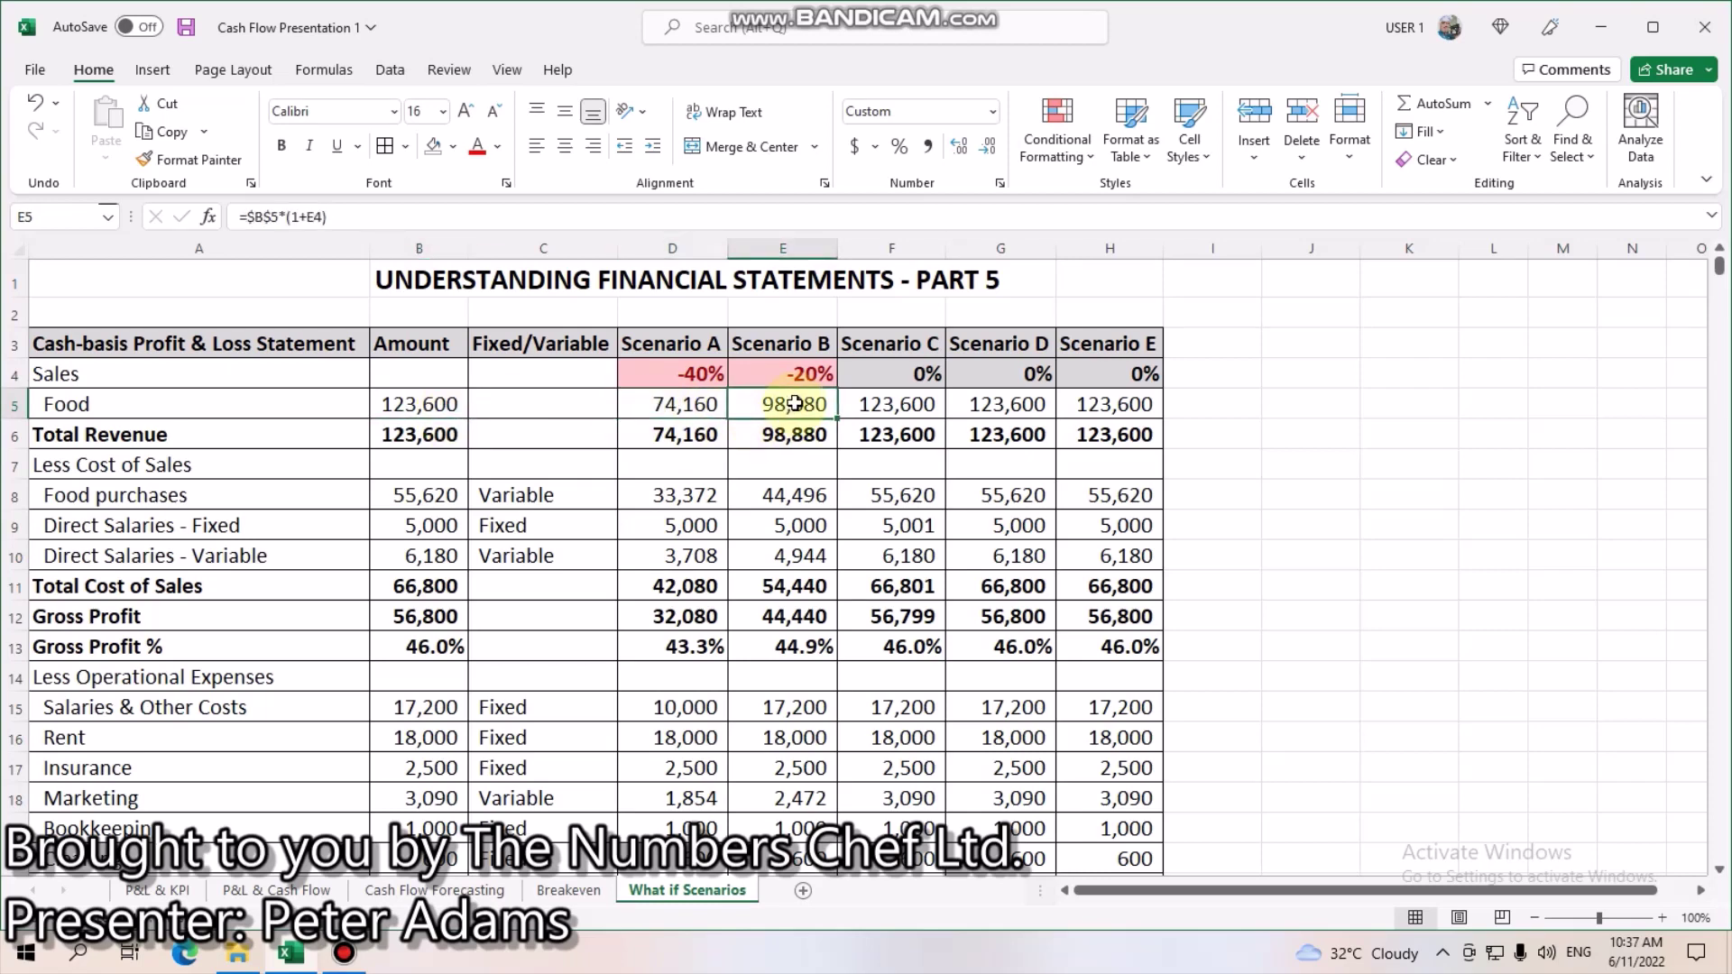
{"action": "left_click", "coordinate": [687, 499]}
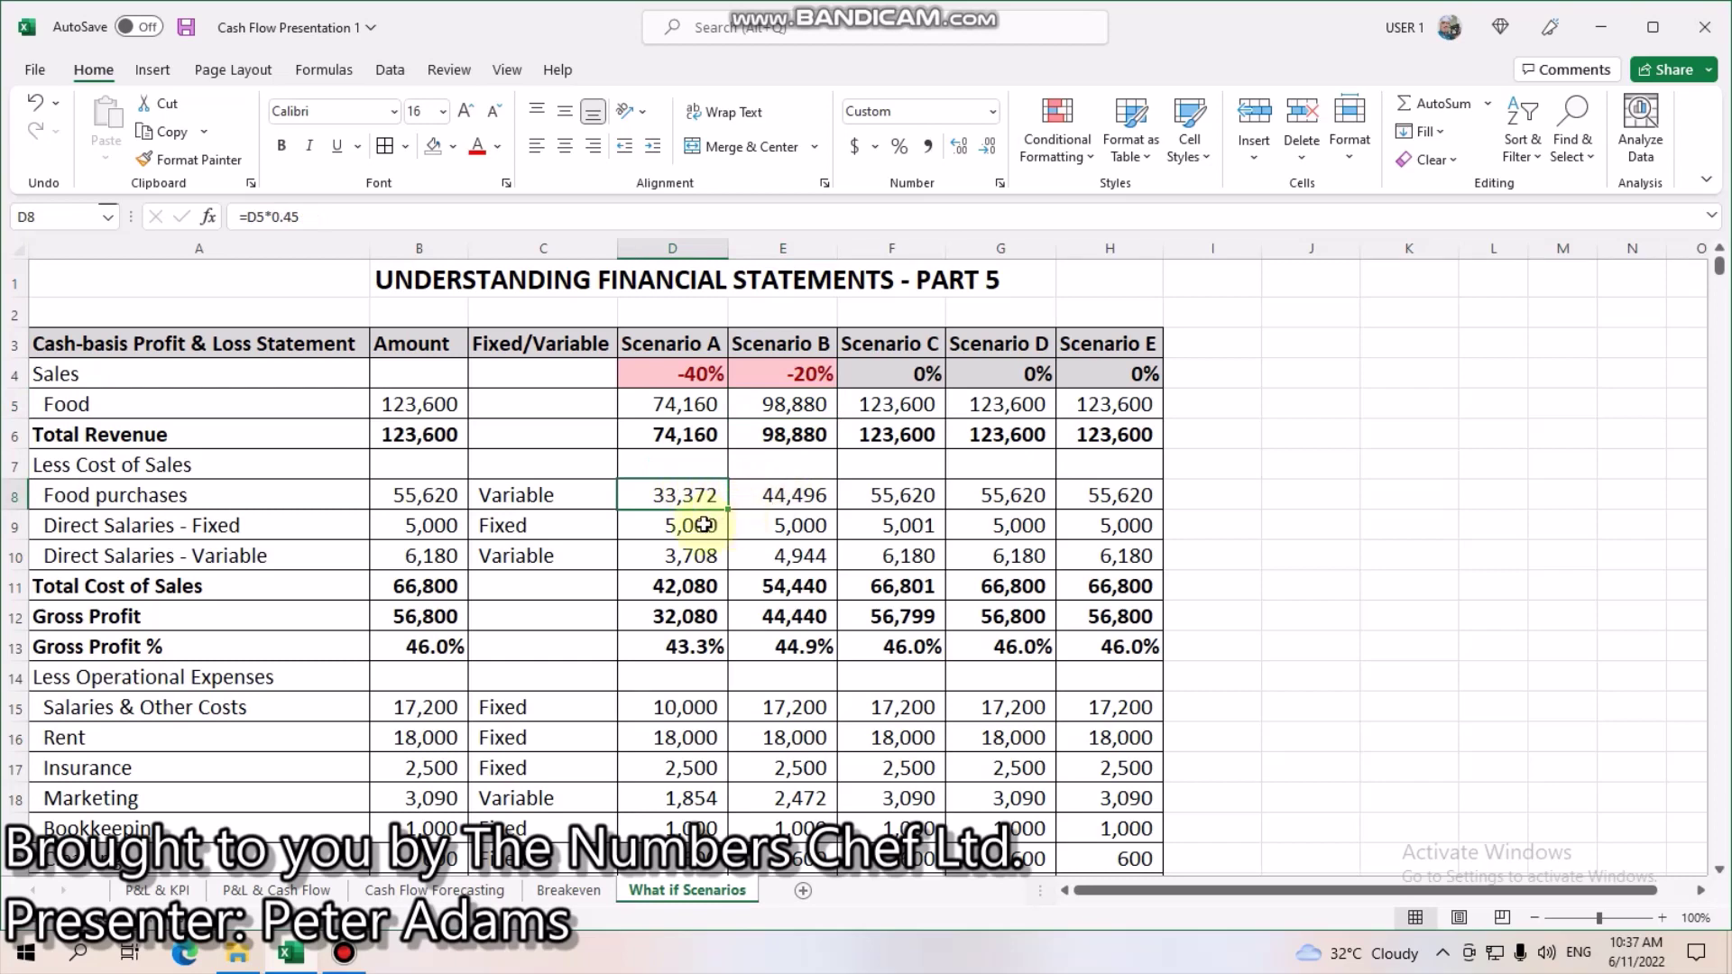
{"action": "left_click", "coordinate": [771, 530]}
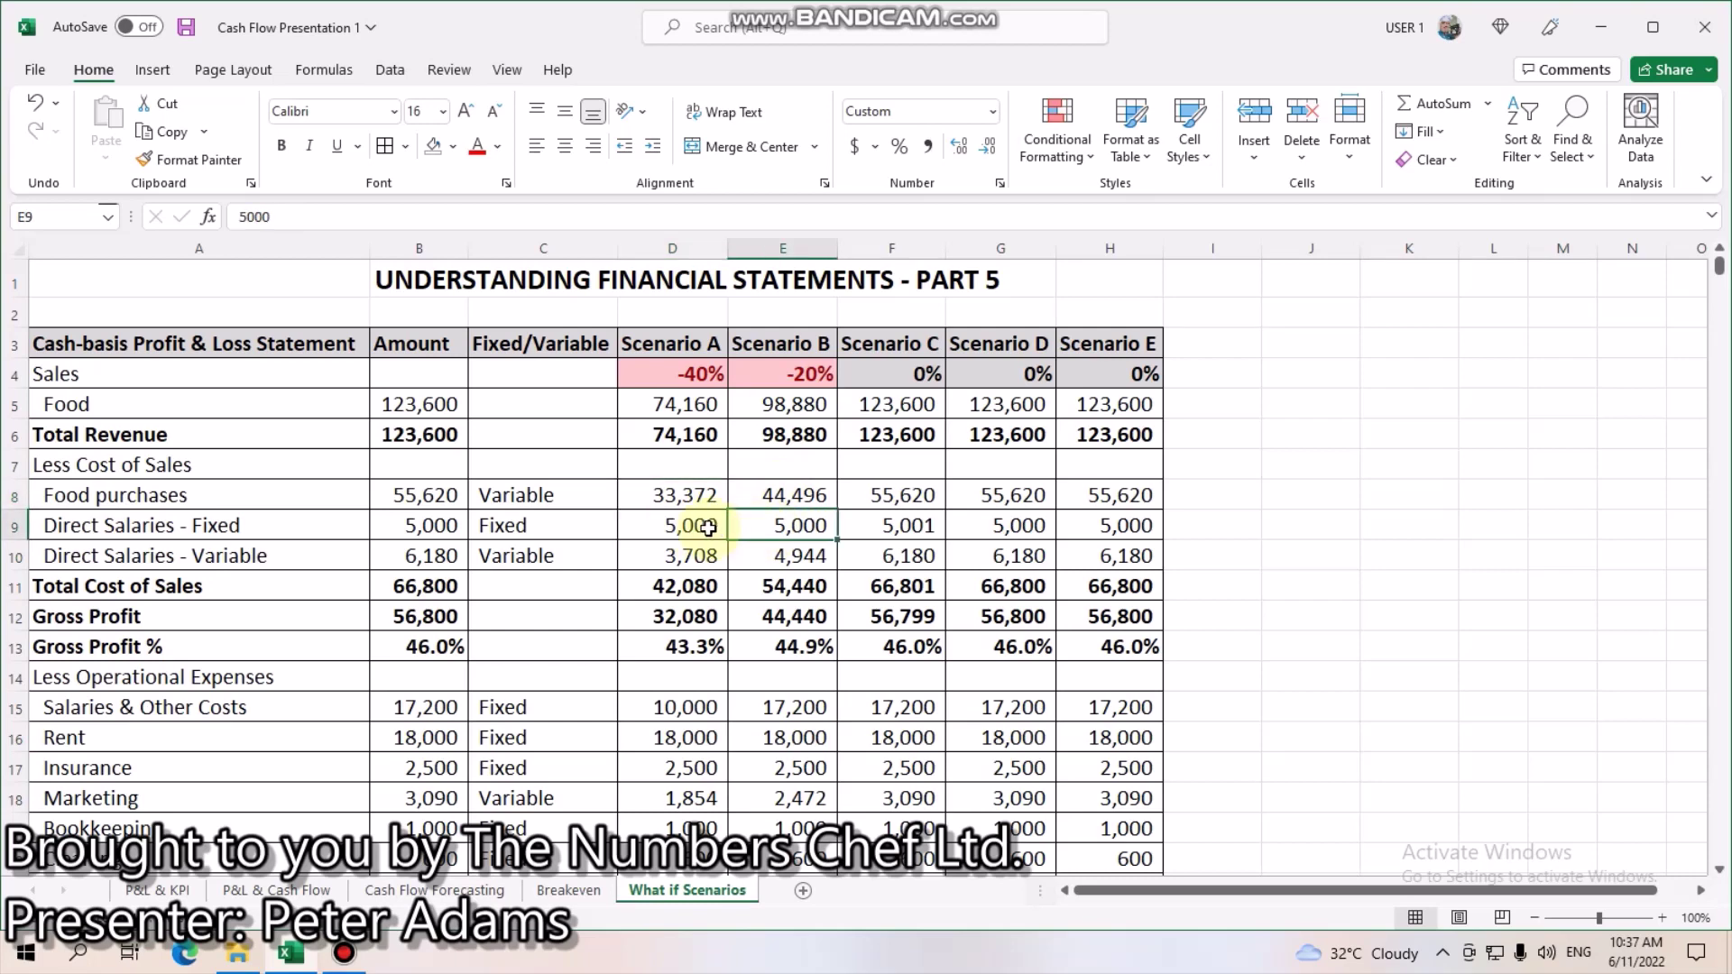
Step: Enter 17,200 as Scenario A's Salaries & Other Costs, correcting a mistyped 217200
{"action": "left_click", "coordinate": [696, 711]}
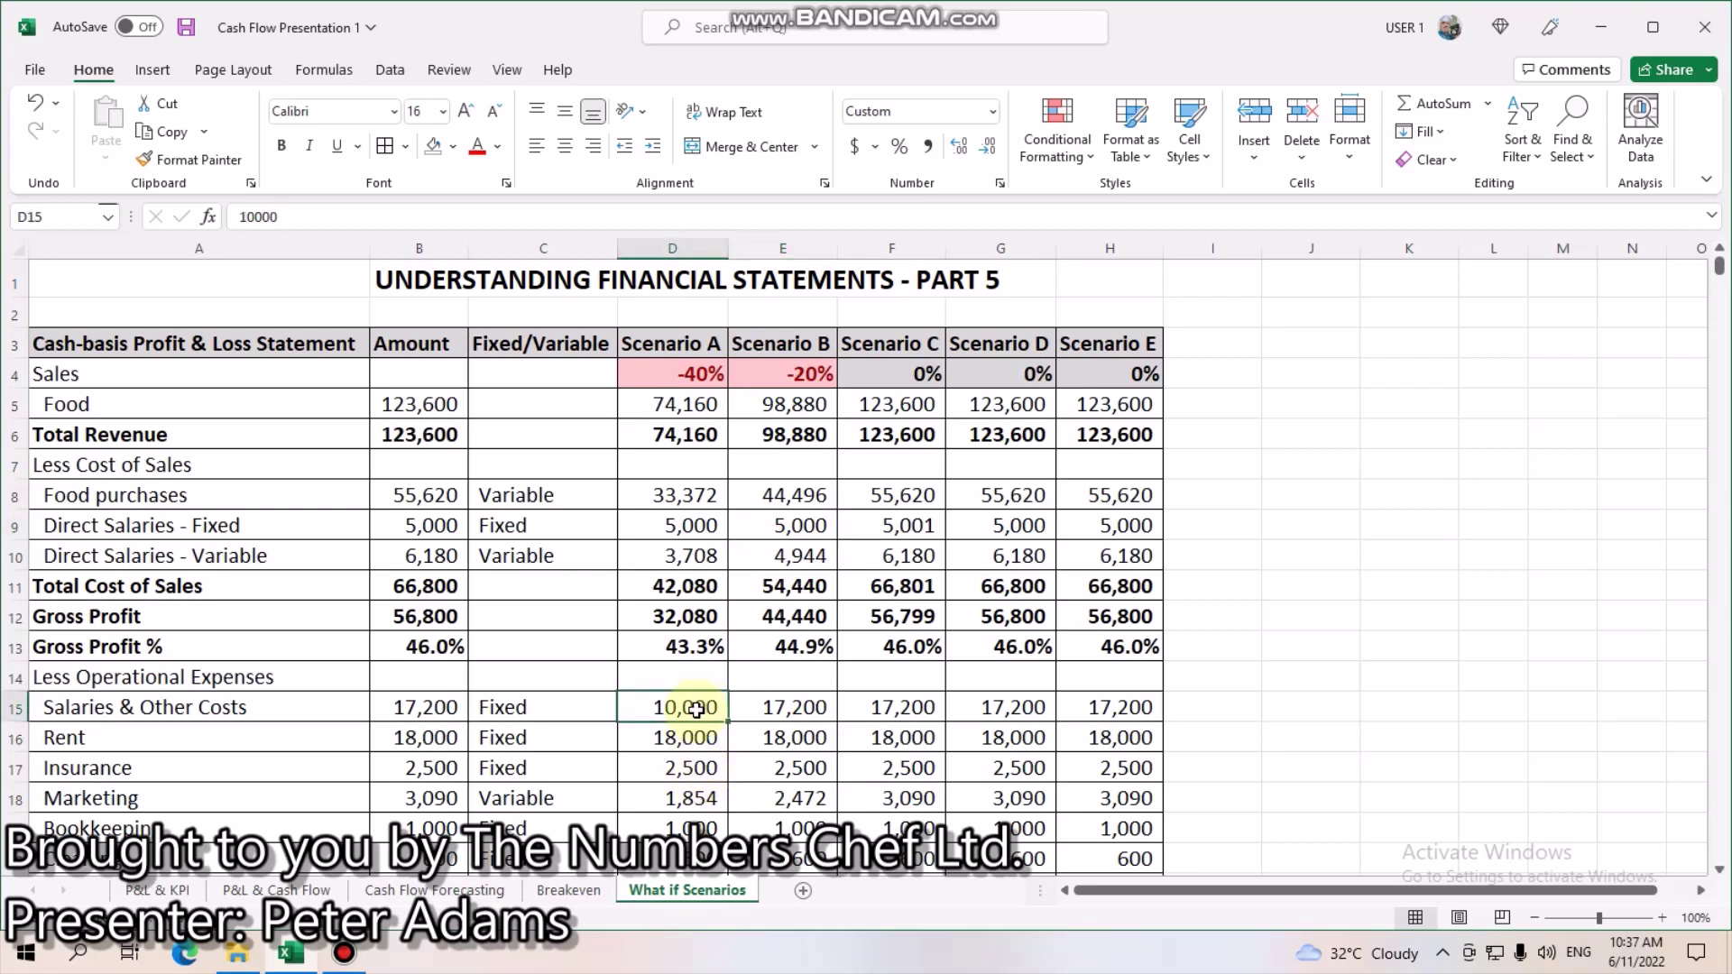
{"action": "type", "text": "21"}
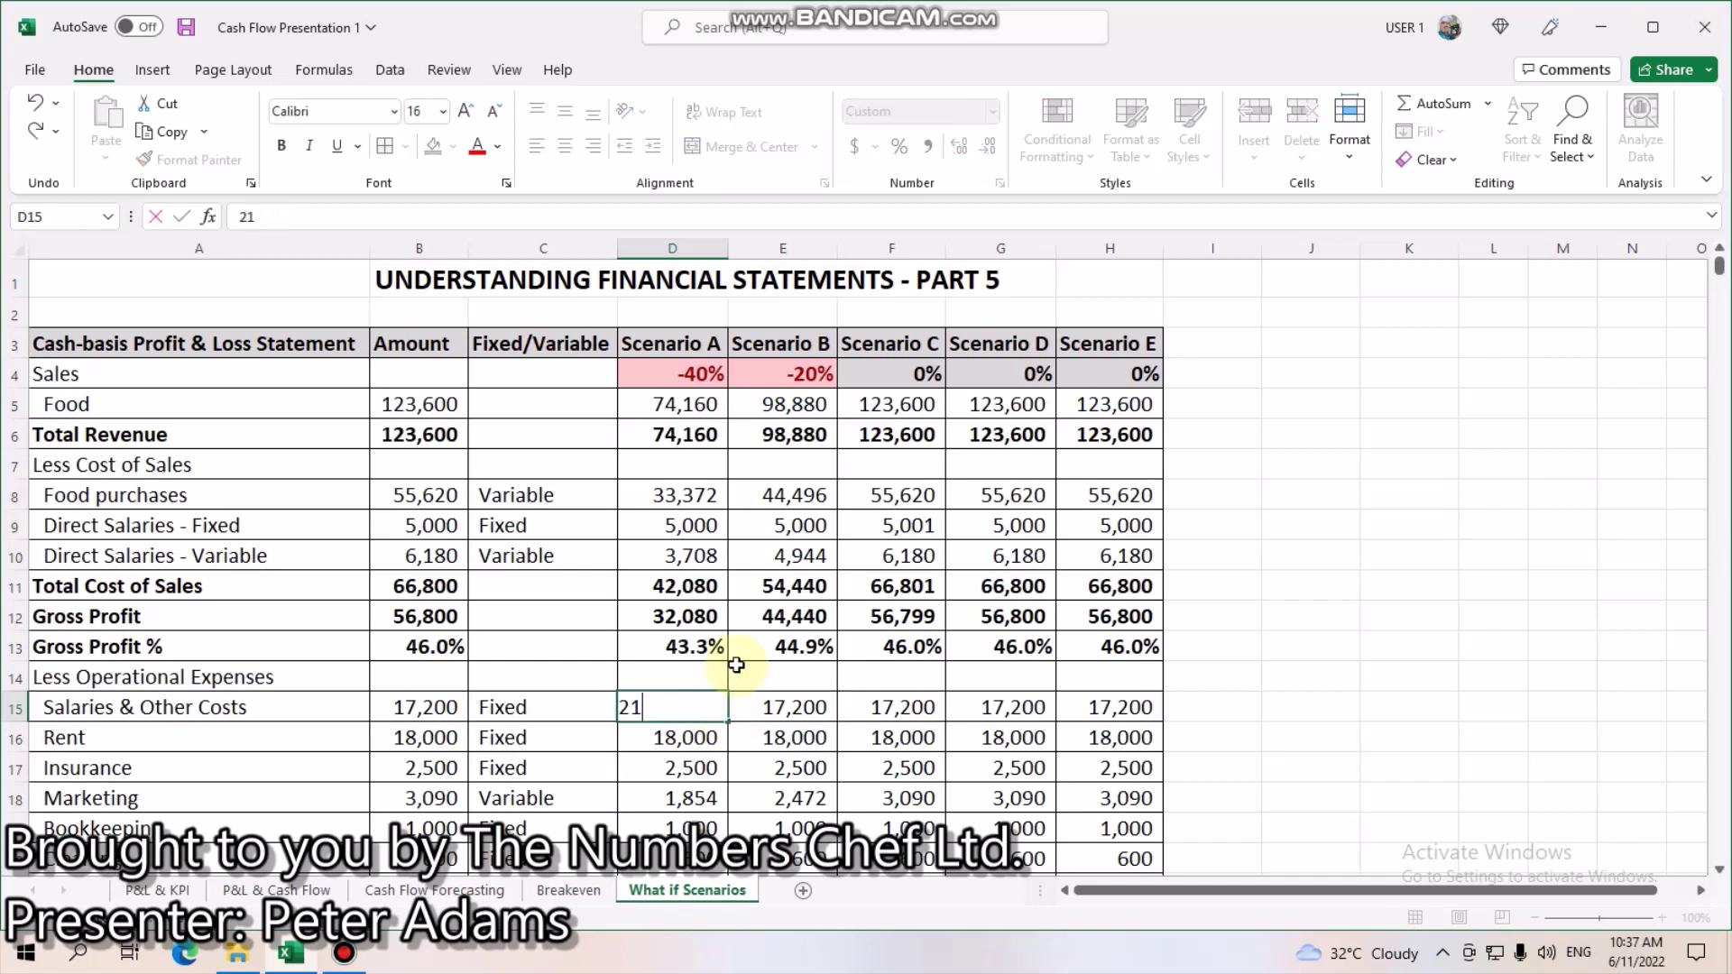
{"action": "type", "text": "7200"}
{"action": "key", "text": "Escape"}
{"action": "type", "text": "17200"}
{"action": "key", "text": "Return"}
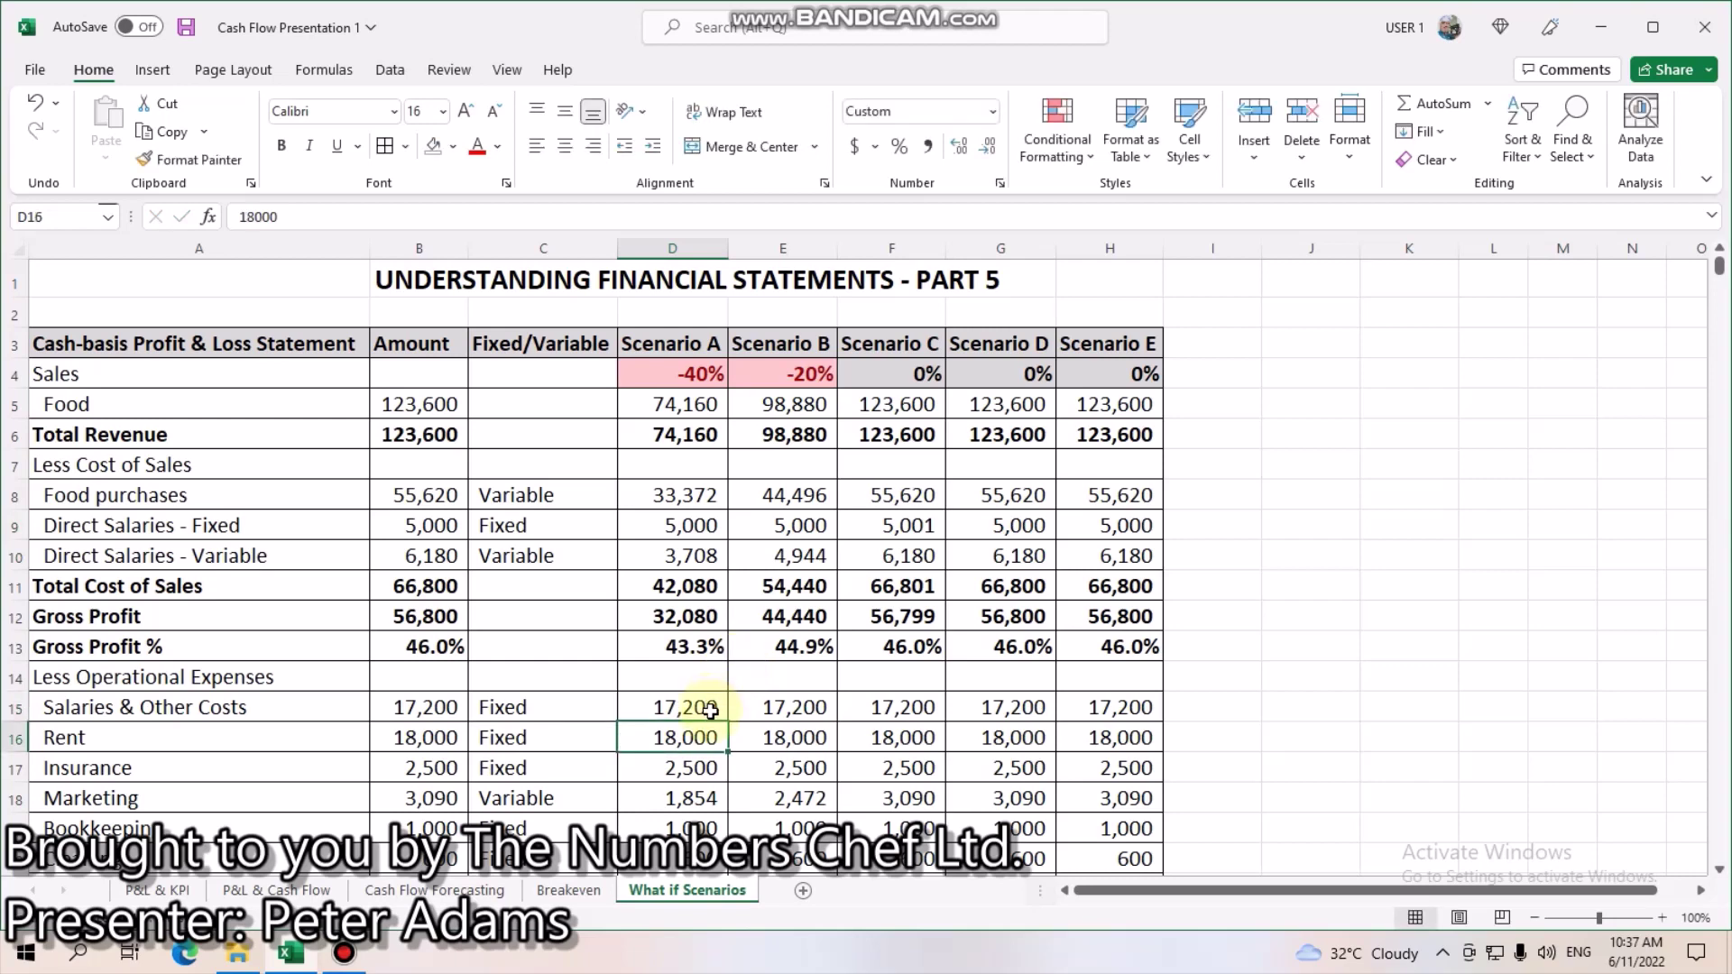
{"action": "left_click", "coordinate": [712, 715]}
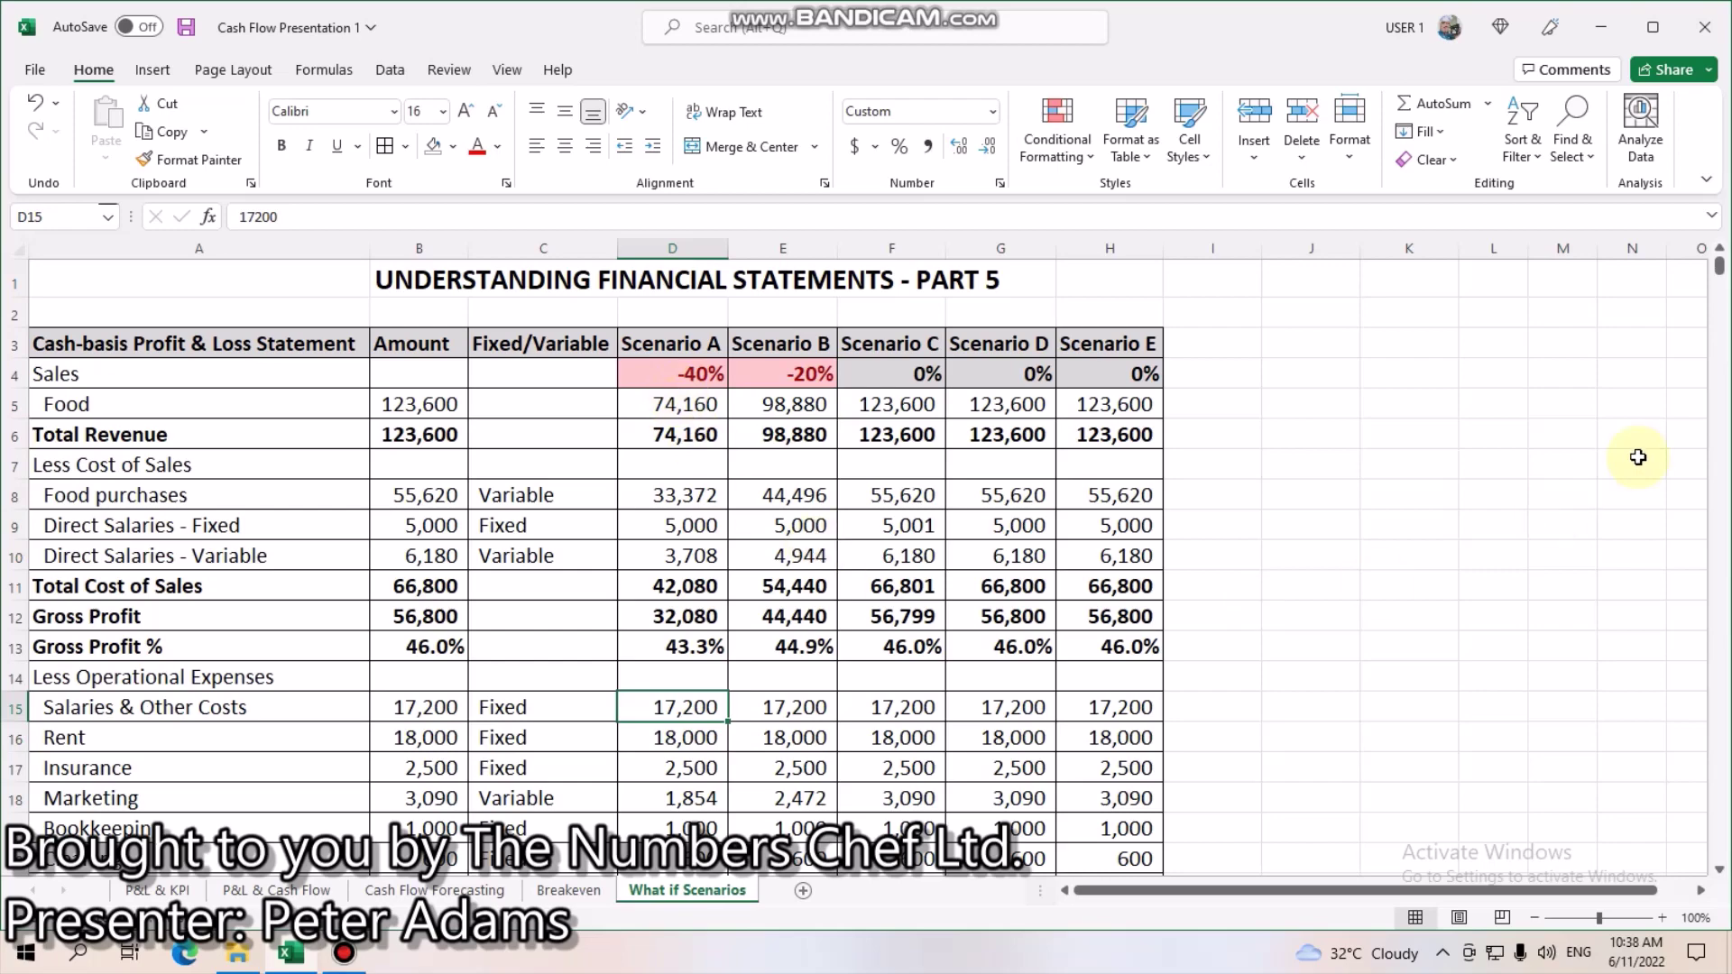
Step: Scroll to Net Profit Before Tax, showing losses of 12,257 (A) and 1,010 (B)
{"action": "scroll", "coordinate": [1719, 875], "scroll_direction": "down", "scroll_amount": 2}
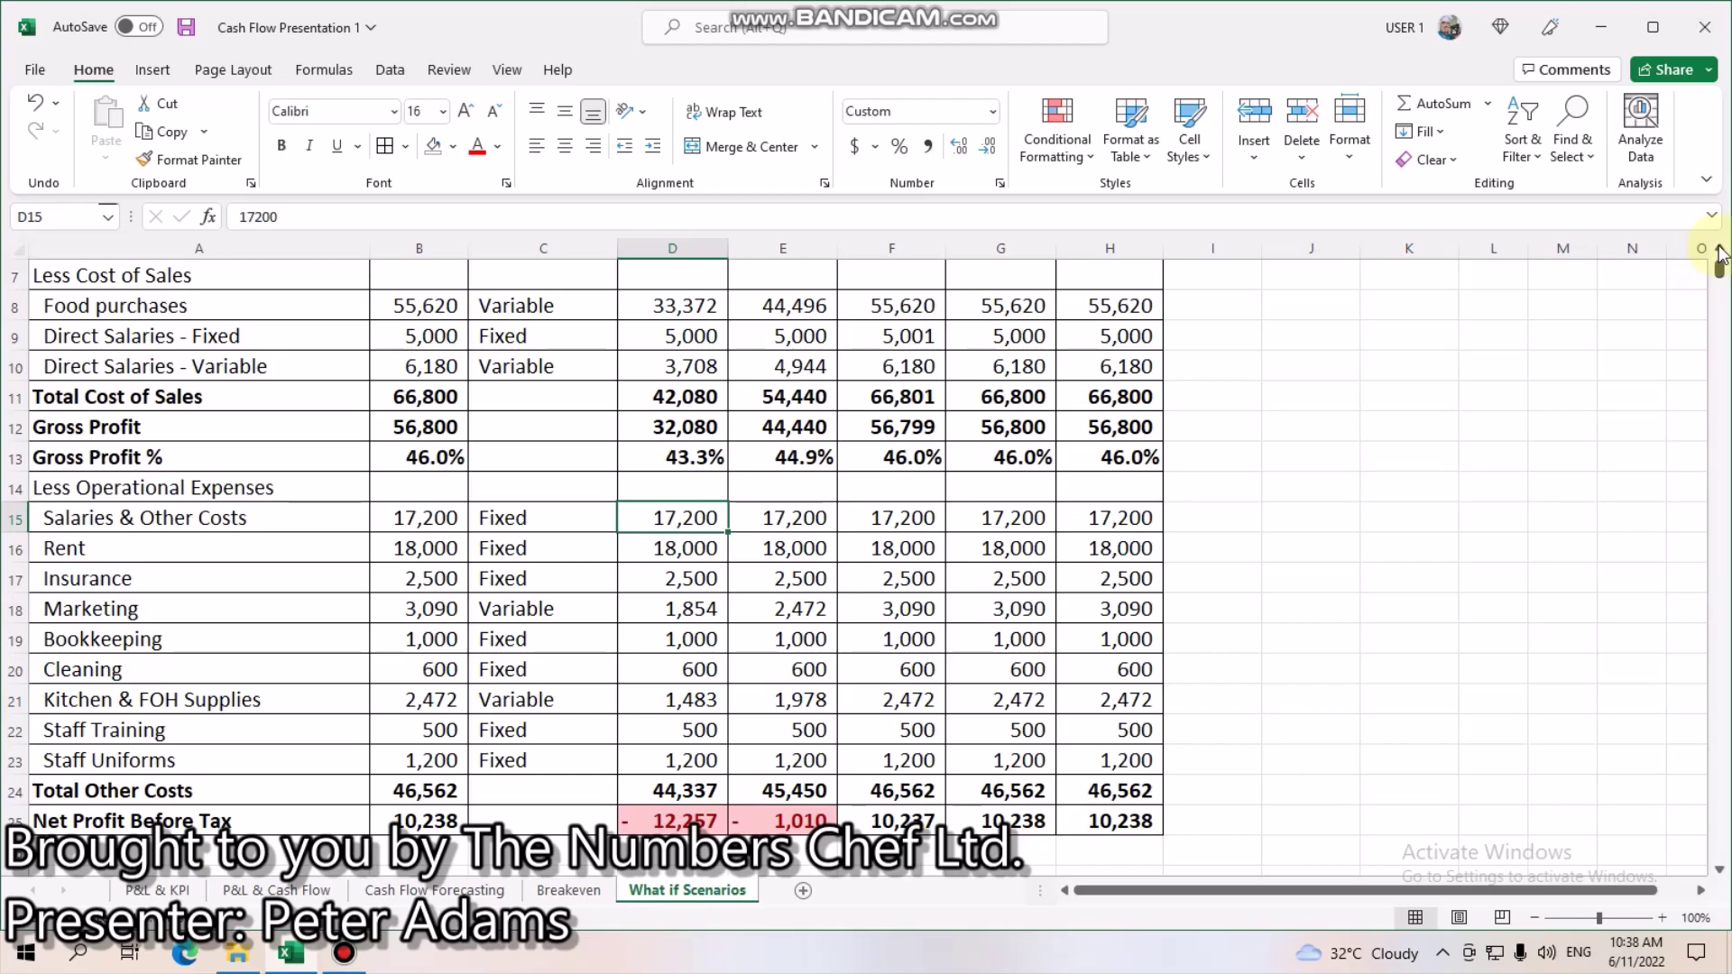
{"action": "scroll", "coordinate": [1719, 260], "scroll_direction": "up", "scroll_amount": 2}
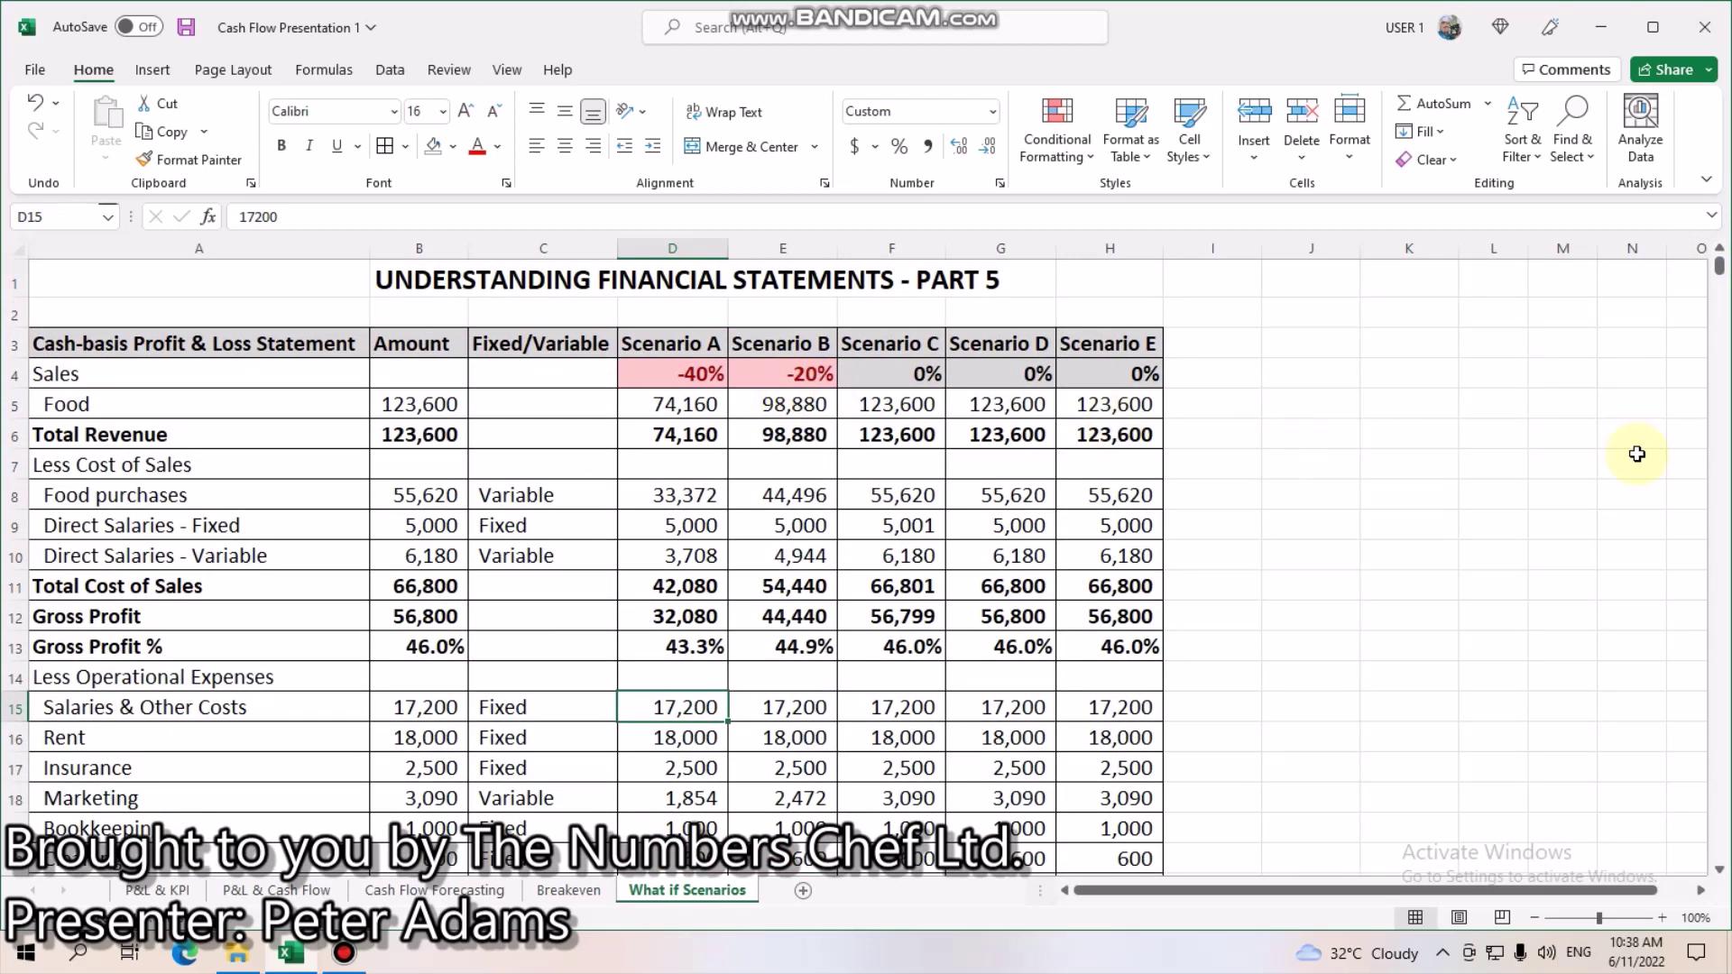
{"action": "left_click", "coordinate": [1720, 872]}
{"action": "left_click", "coordinate": [1720, 871]}
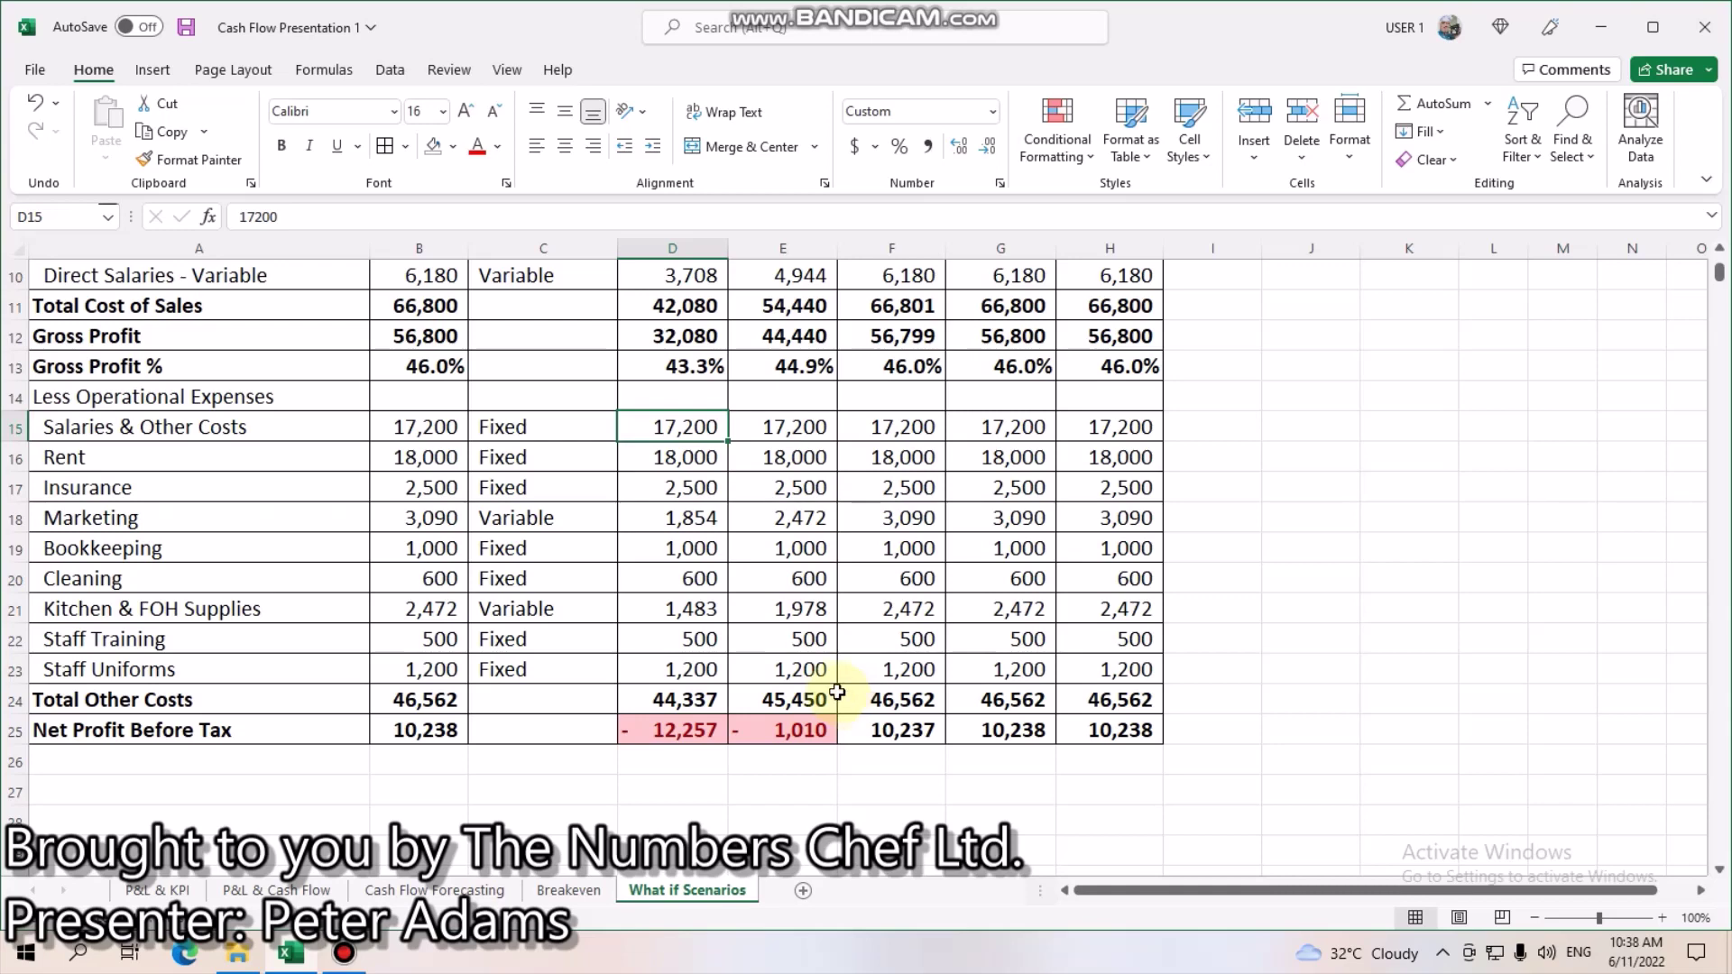
{"action": "left_click", "coordinate": [747, 423]}
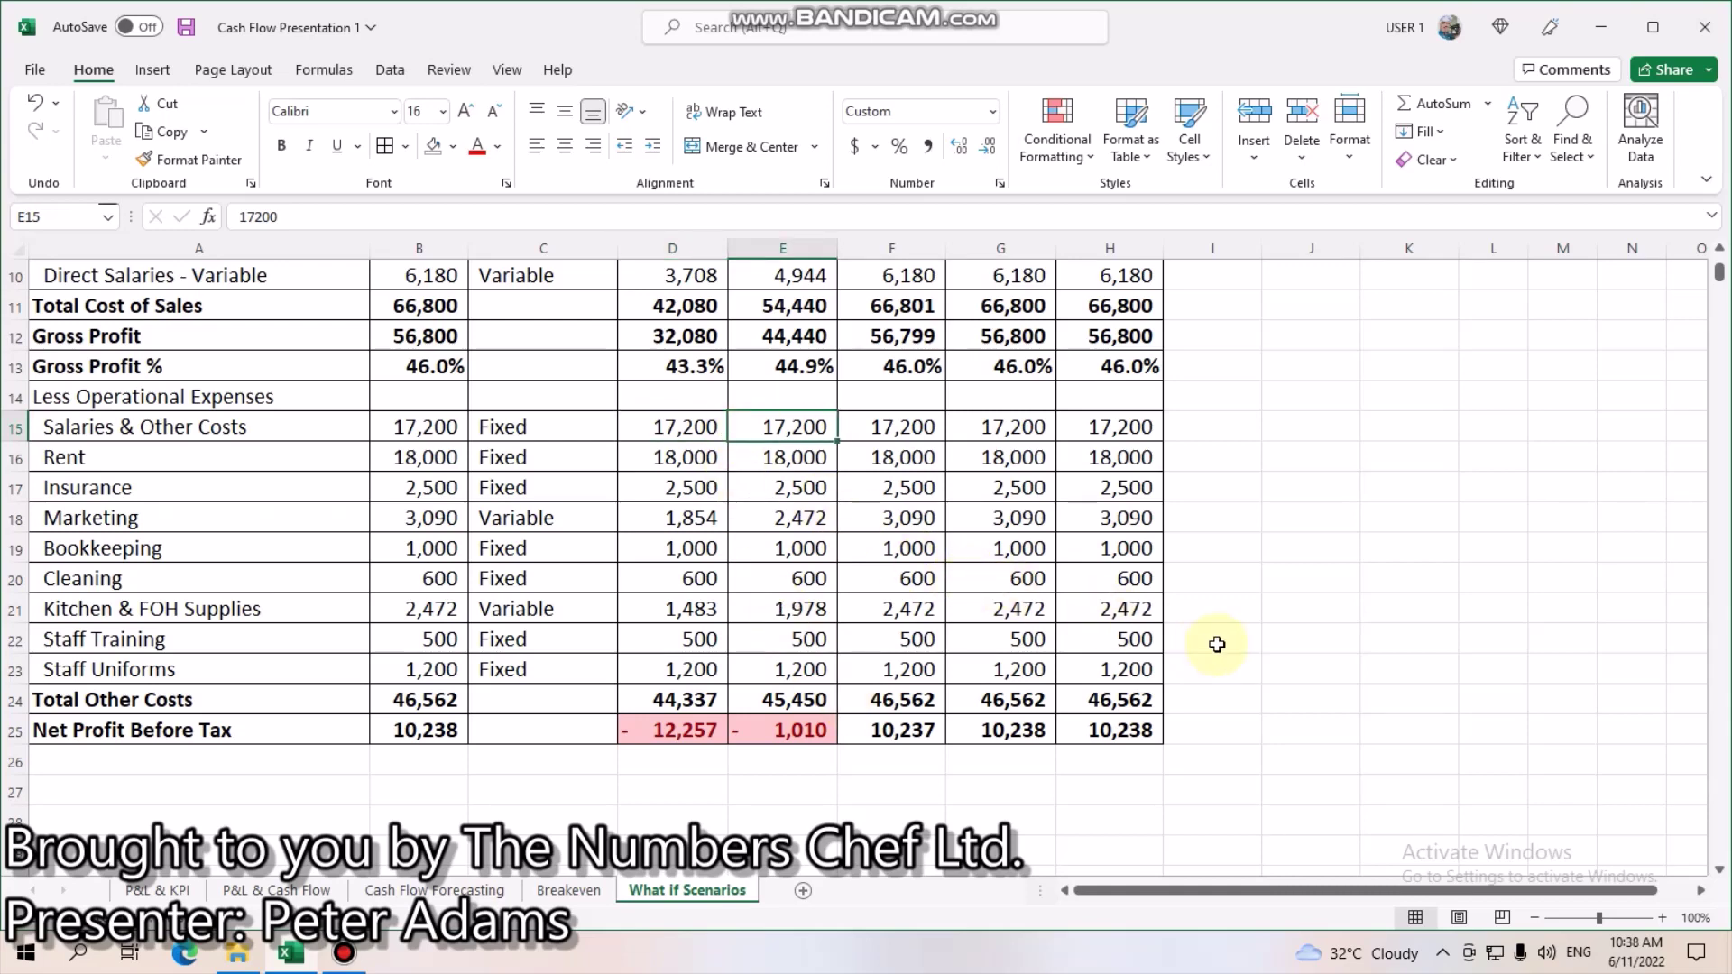
Step: Reduce Scenario B's Salaries & Other Costs to 10,000
{"action": "type", "text": "10,000"}
{"action": "key", "text": "Return"}
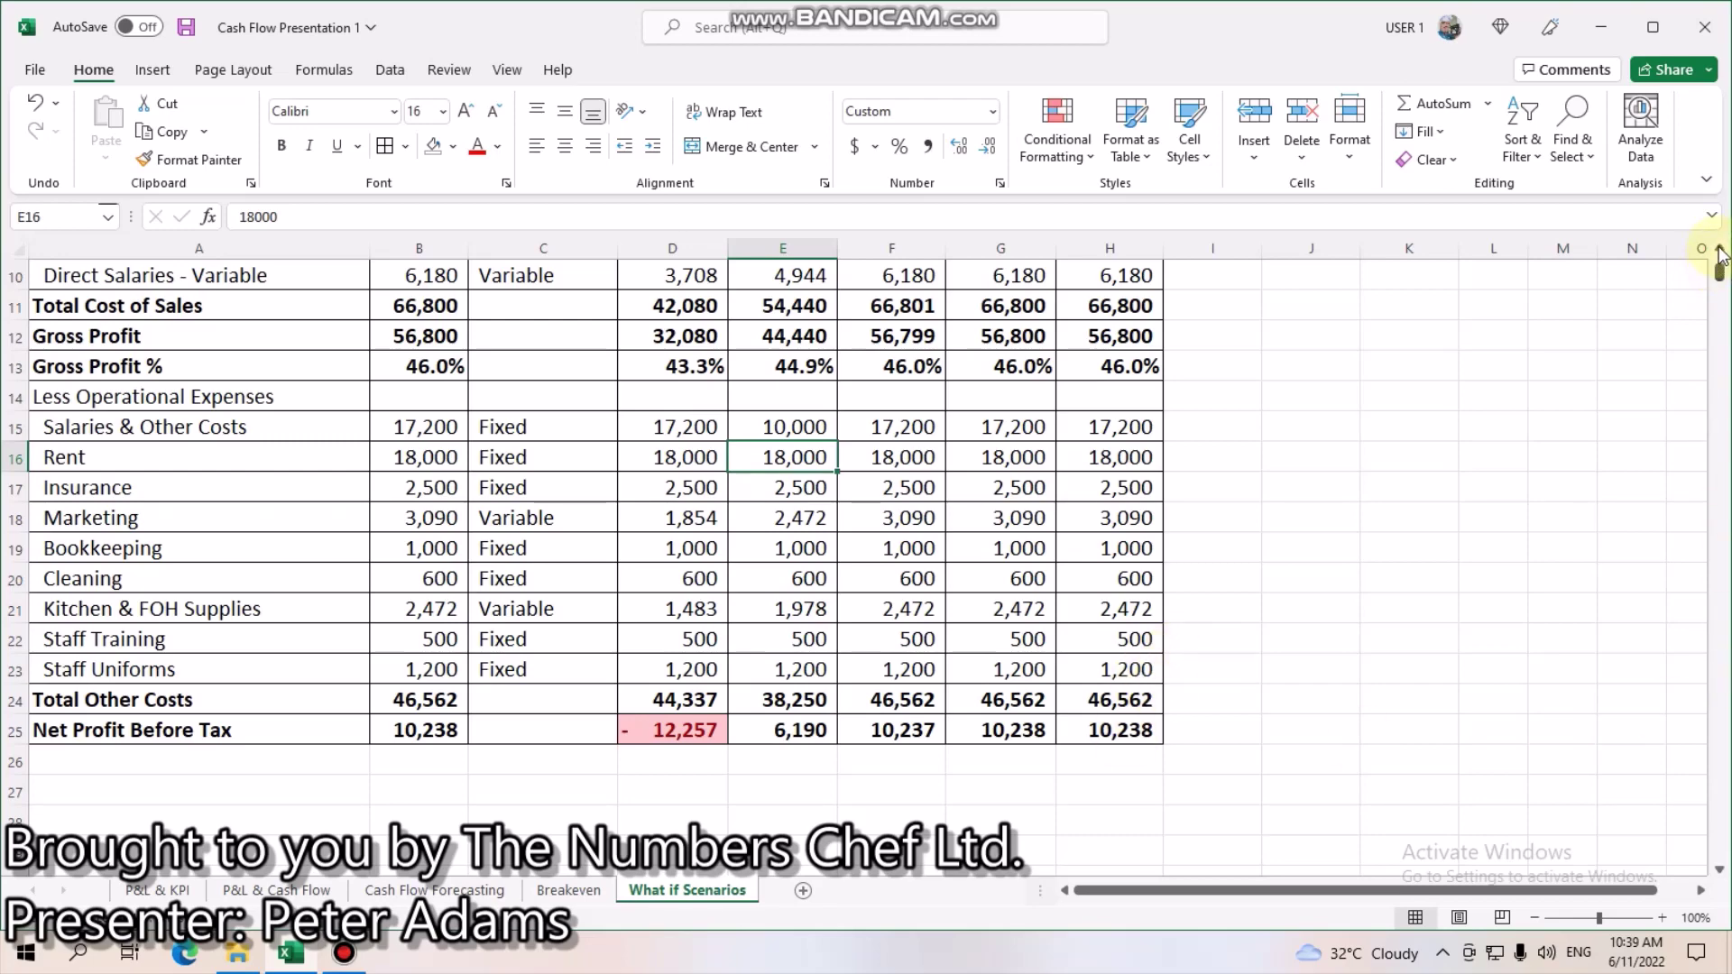
{"action": "scroll", "coordinate": [1719, 255], "scroll_direction": "up", "scroll_amount": 3}
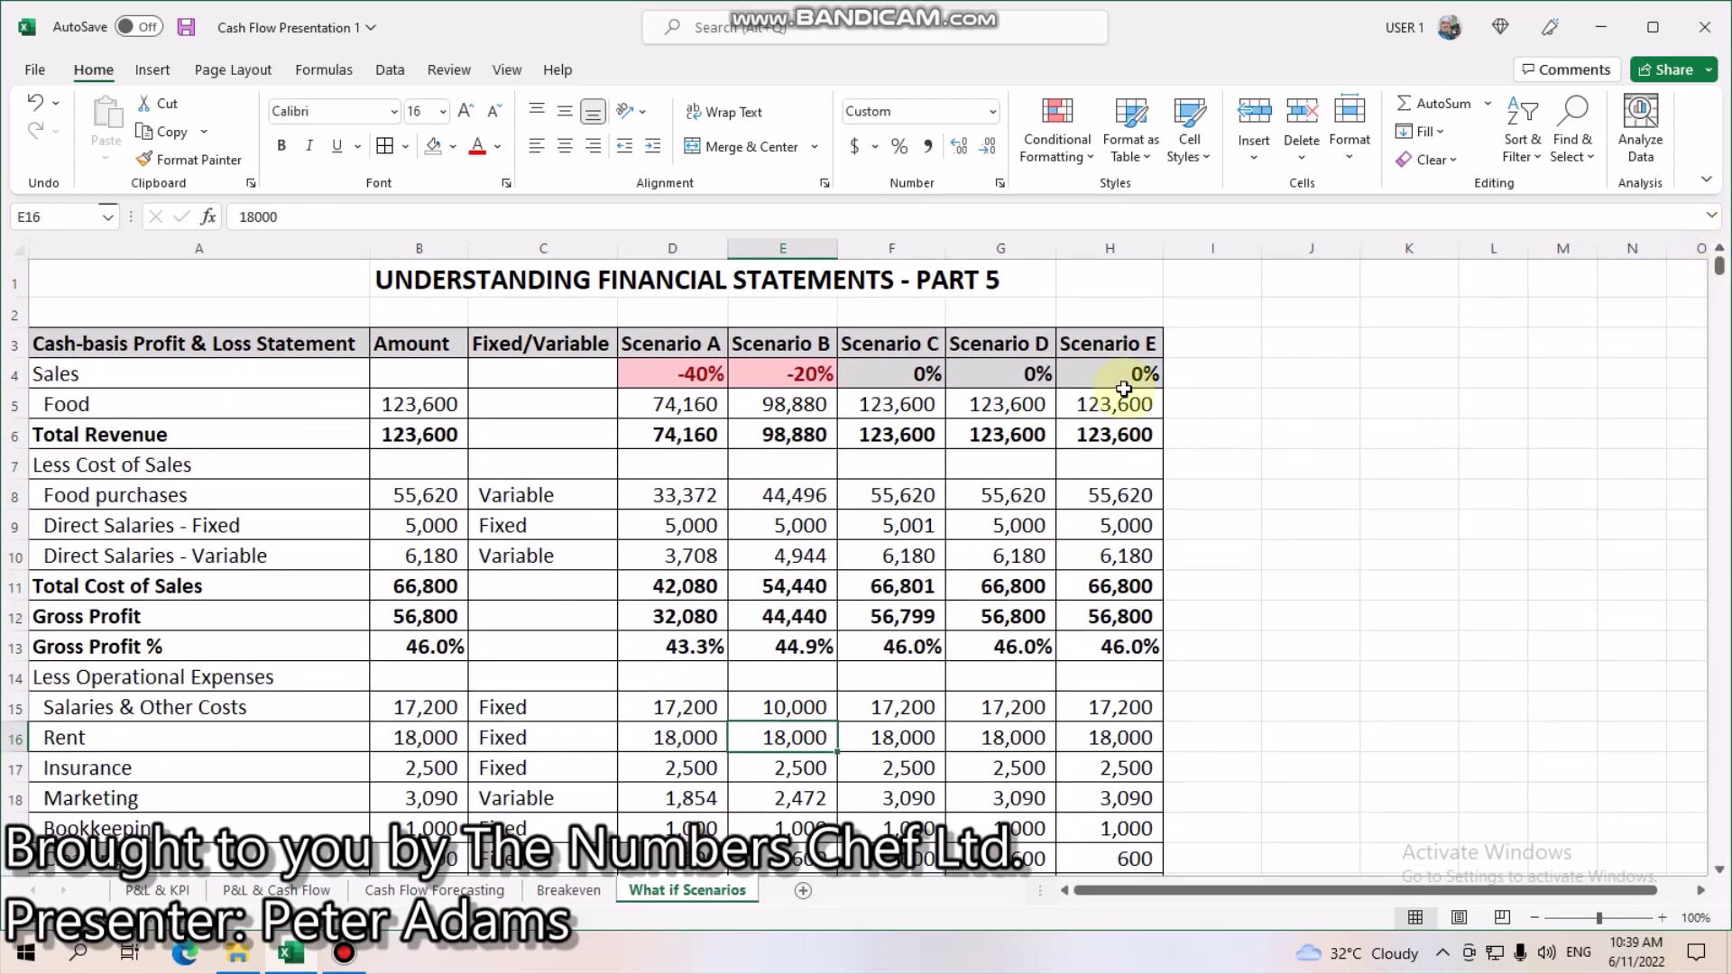
Step: Set Scenario D's sales change to 10% and Scenario E's to 25%, checking their Food sales formulas
{"action": "left_click", "coordinate": [998, 378]}
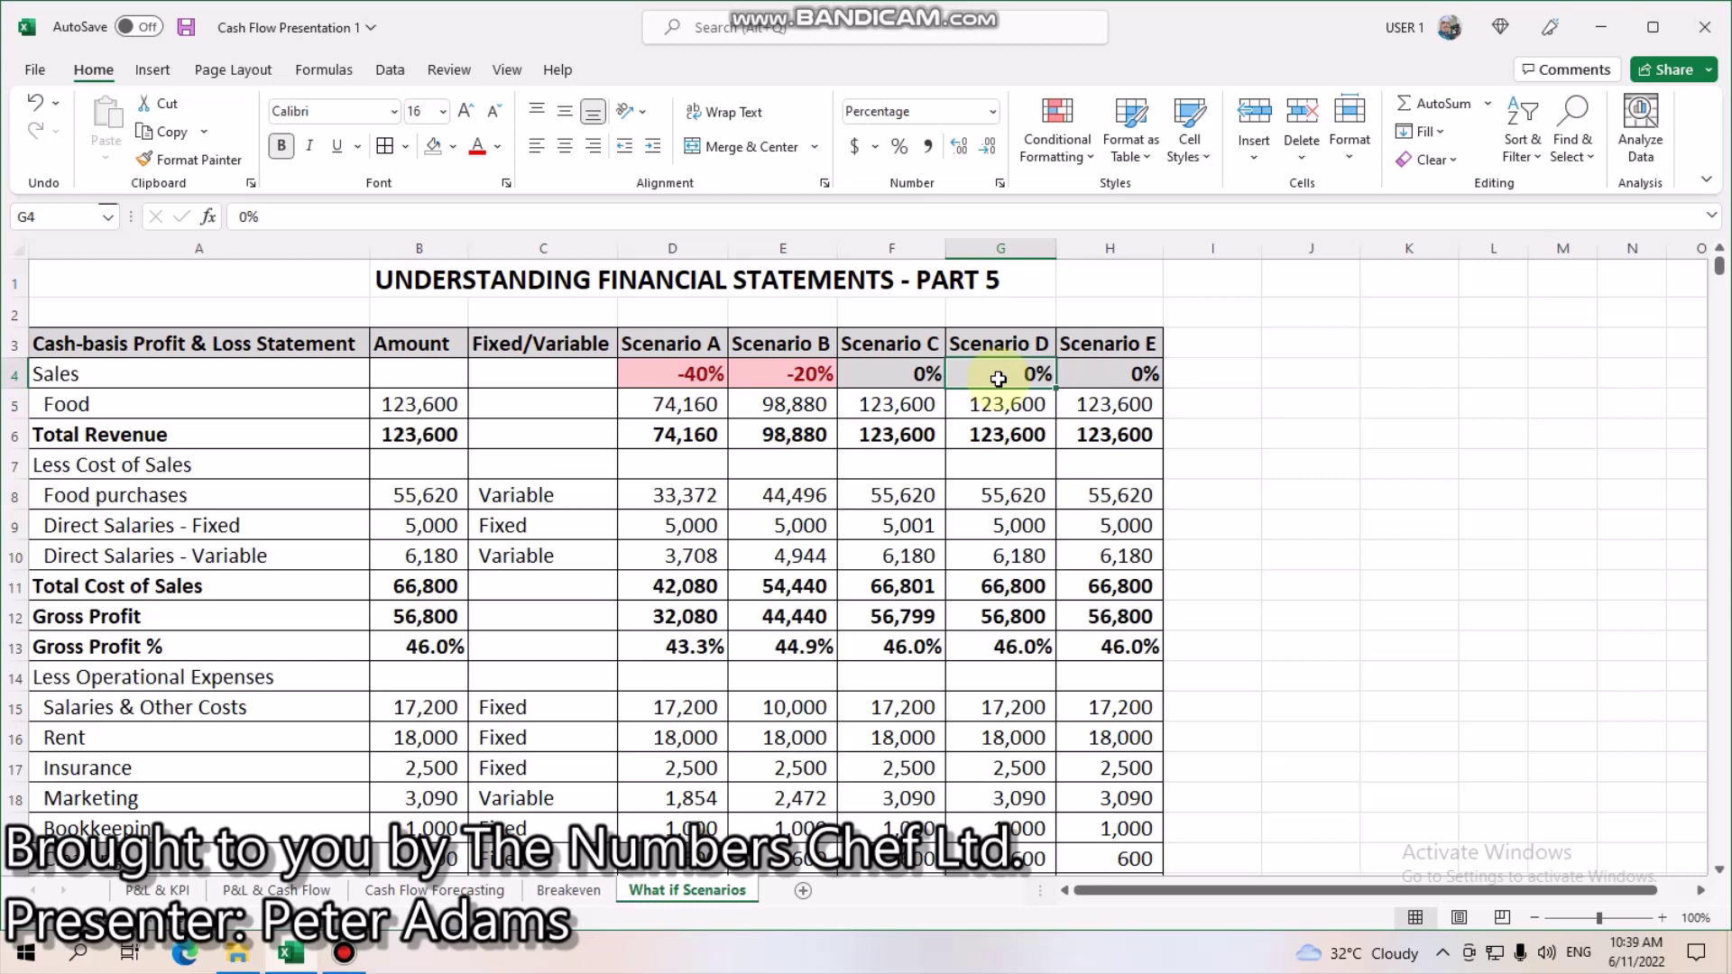
{"action": "type", "text": "10"}
{"action": "key", "text": "Tab"}
{"action": "type", "text": "25"}
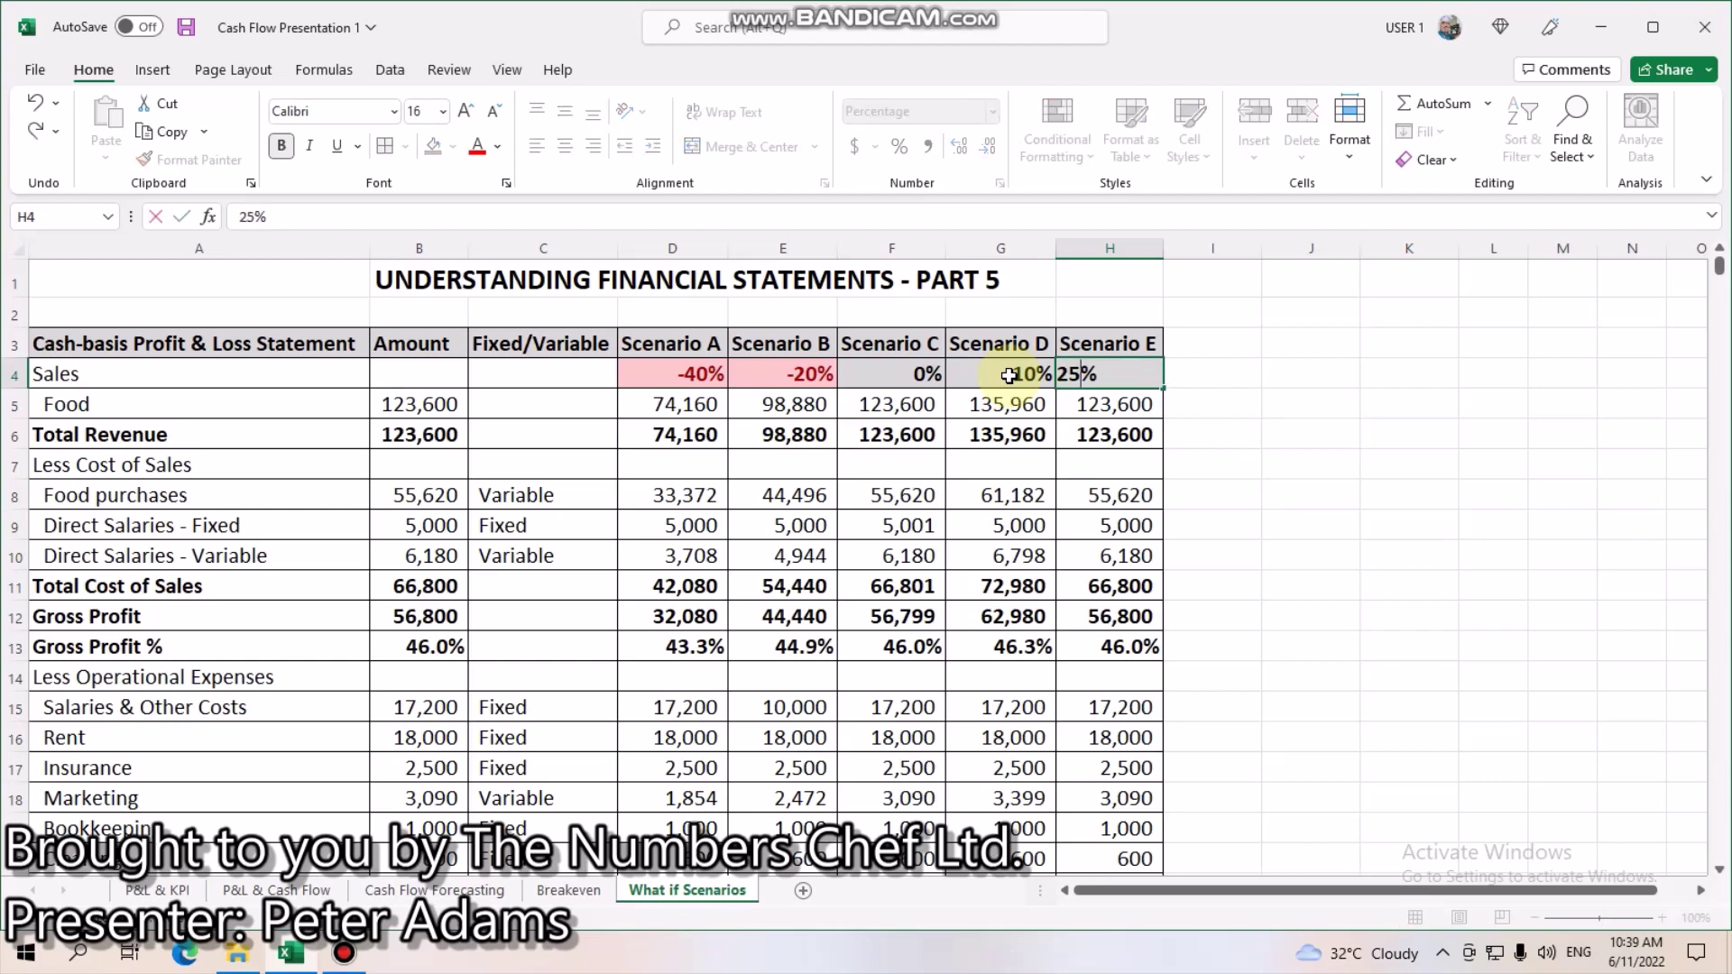
{"action": "key", "text": "Return"}
{"action": "left_click", "coordinate": [1007, 409]}
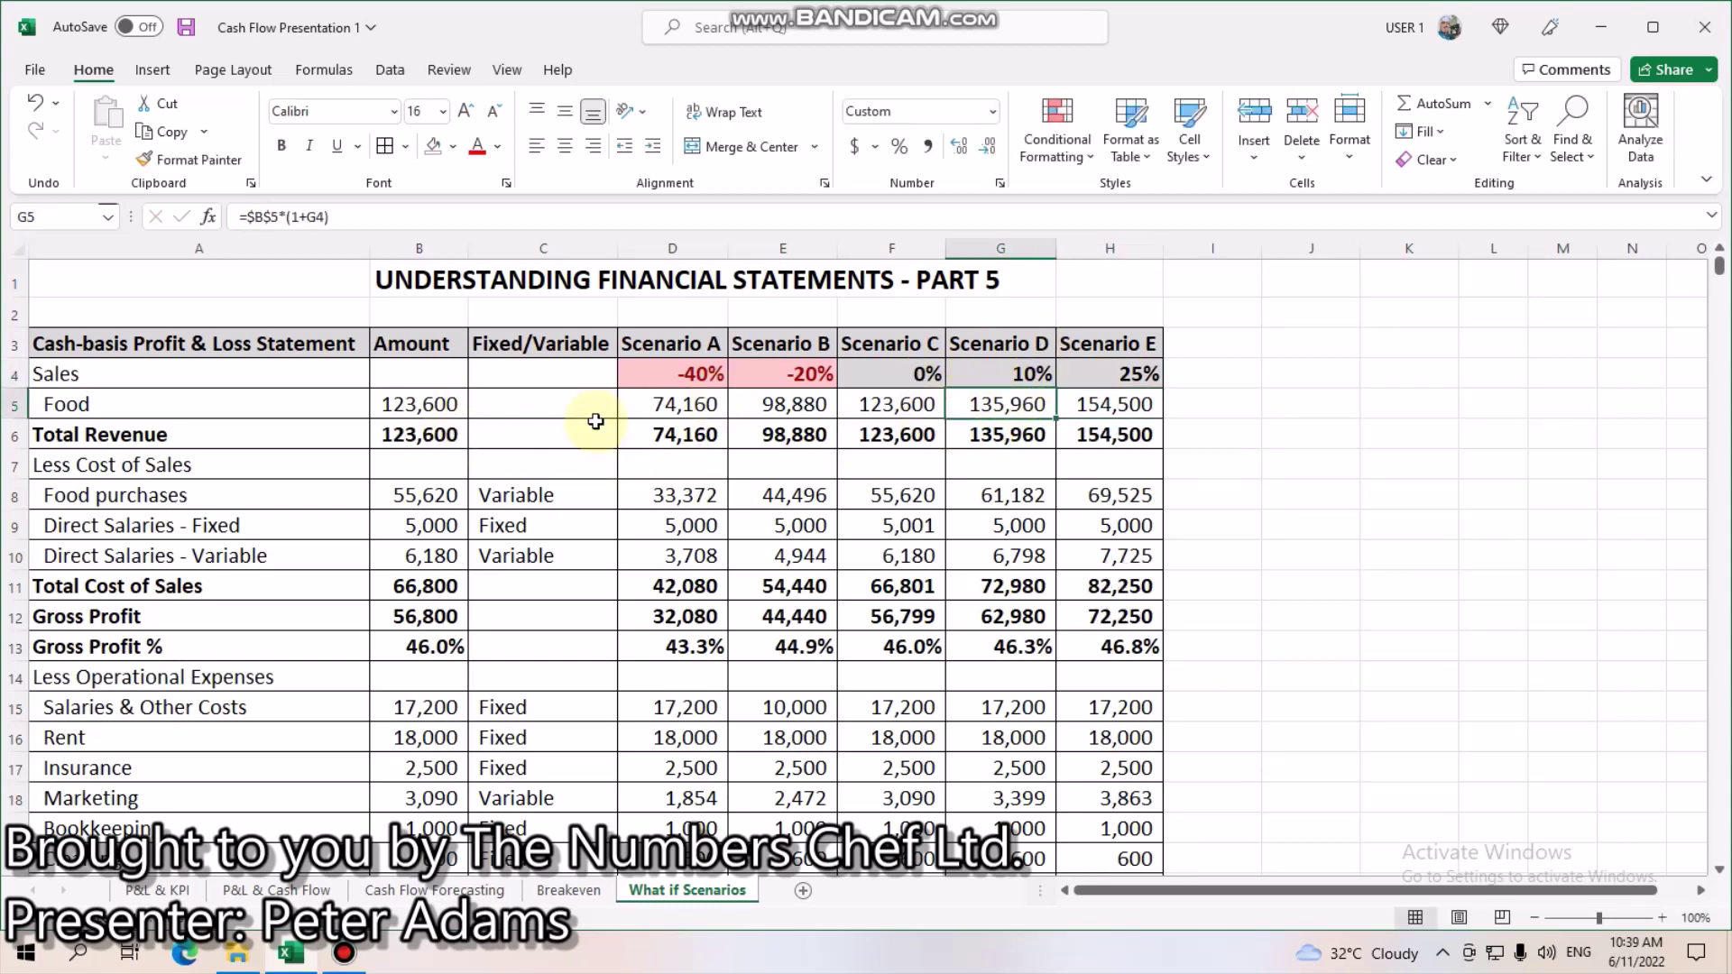
{"action": "left_click", "coordinate": [1130, 411]}
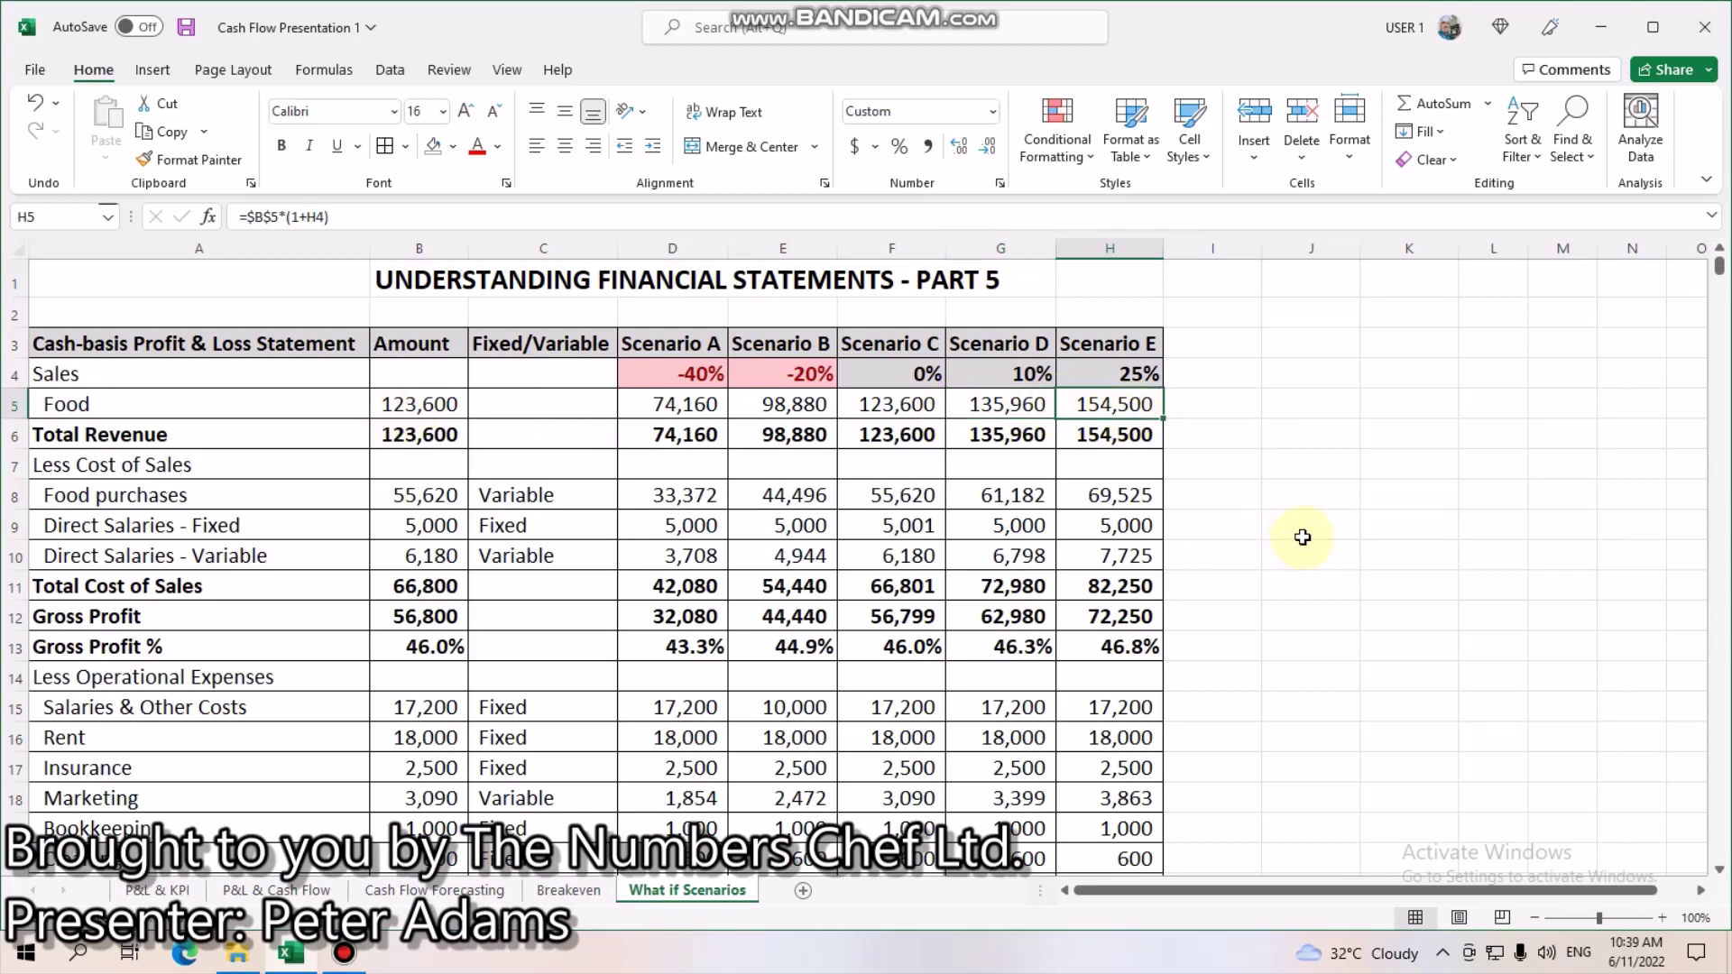
{"action": "left_click", "coordinate": [989, 495]}
{"action": "left_click", "coordinate": [1097, 495]}
{"action": "left_click", "coordinate": [1018, 495]}
{"action": "left_click", "coordinate": [1104, 496]}
{"action": "left_click", "coordinate": [1033, 553]}
{"action": "left_click", "coordinate": [1110, 556]}
{"action": "left_click", "coordinate": [1038, 527]}
{"action": "left_click", "coordinate": [1108, 525]}
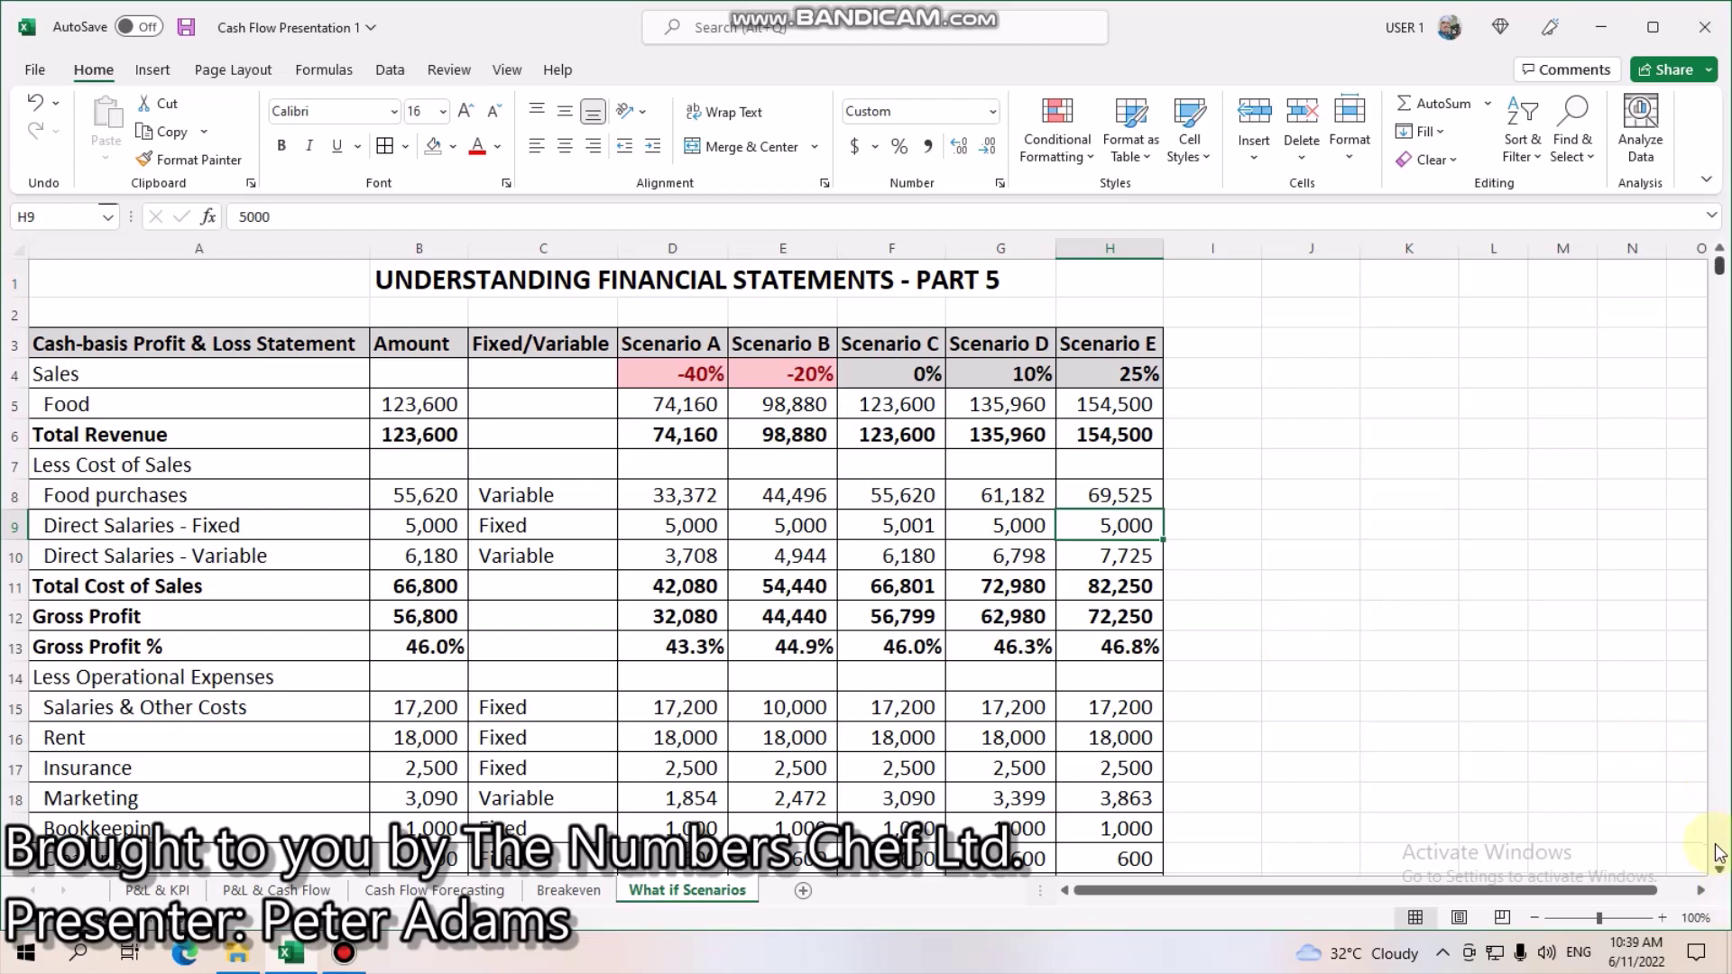
{"action": "scroll", "coordinate": [1718, 875], "scroll_direction": "down", "scroll_amount": 3}
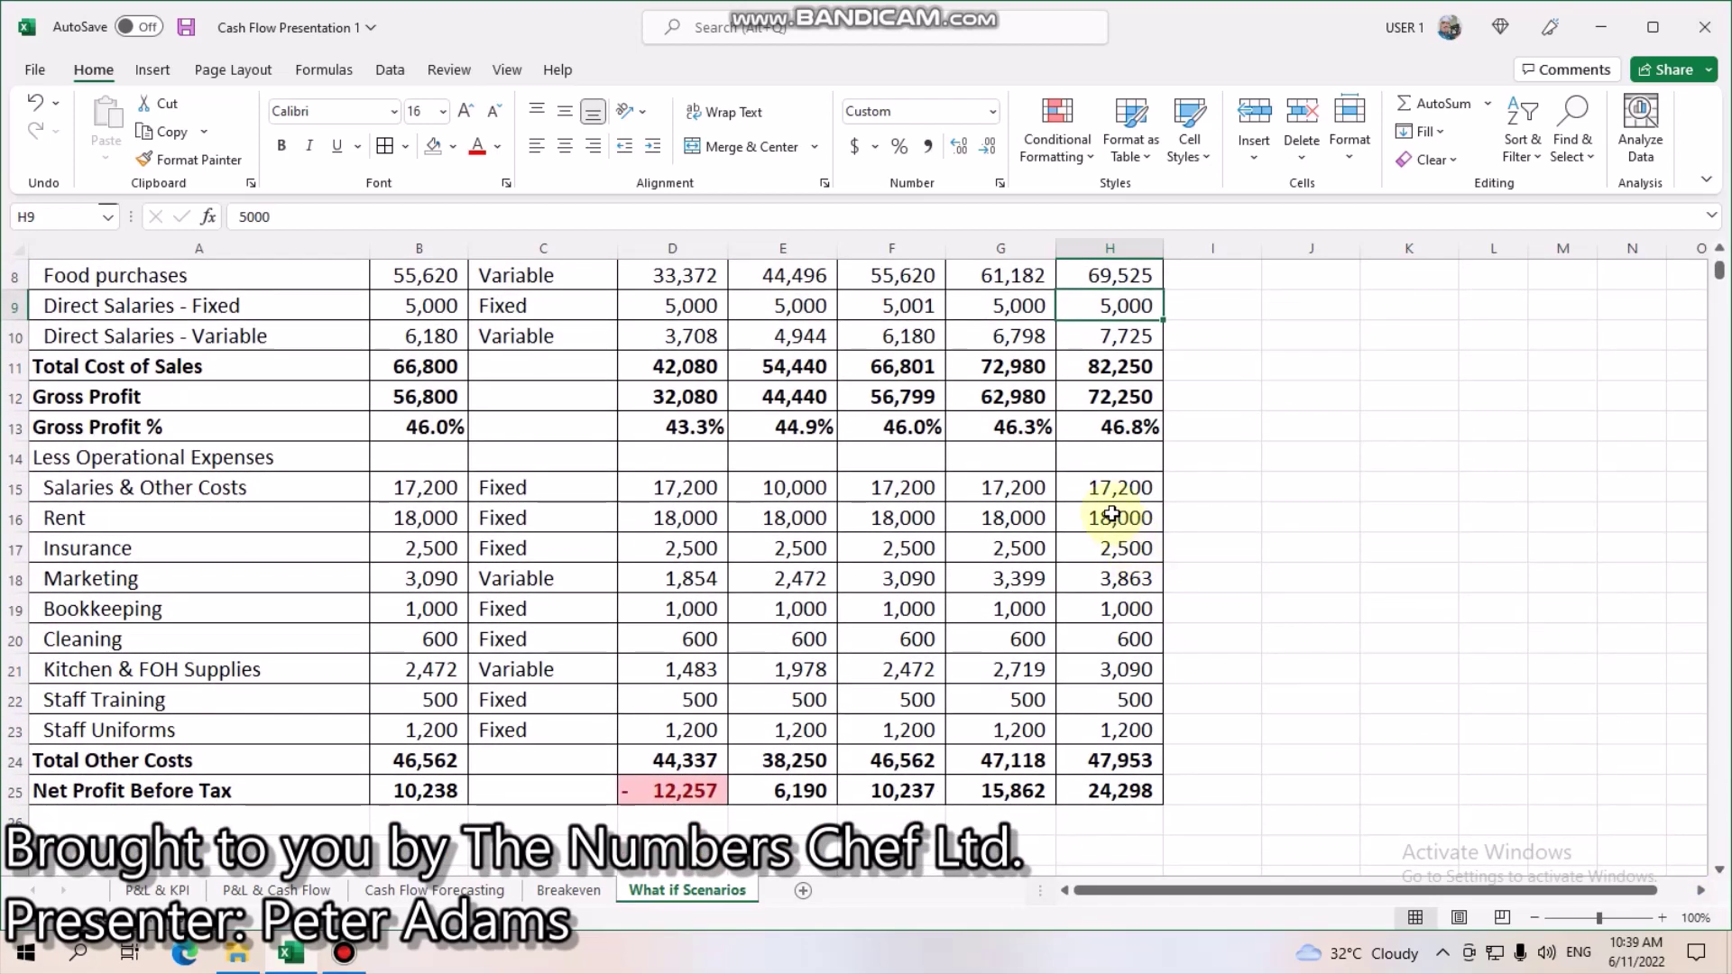
{"action": "scroll", "coordinate": [1721, 257], "scroll_direction": "up", "scroll_amount": 2}
{"action": "scroll", "coordinate": [1721, 257], "scroll_direction": "up", "scroll_amount": 1}
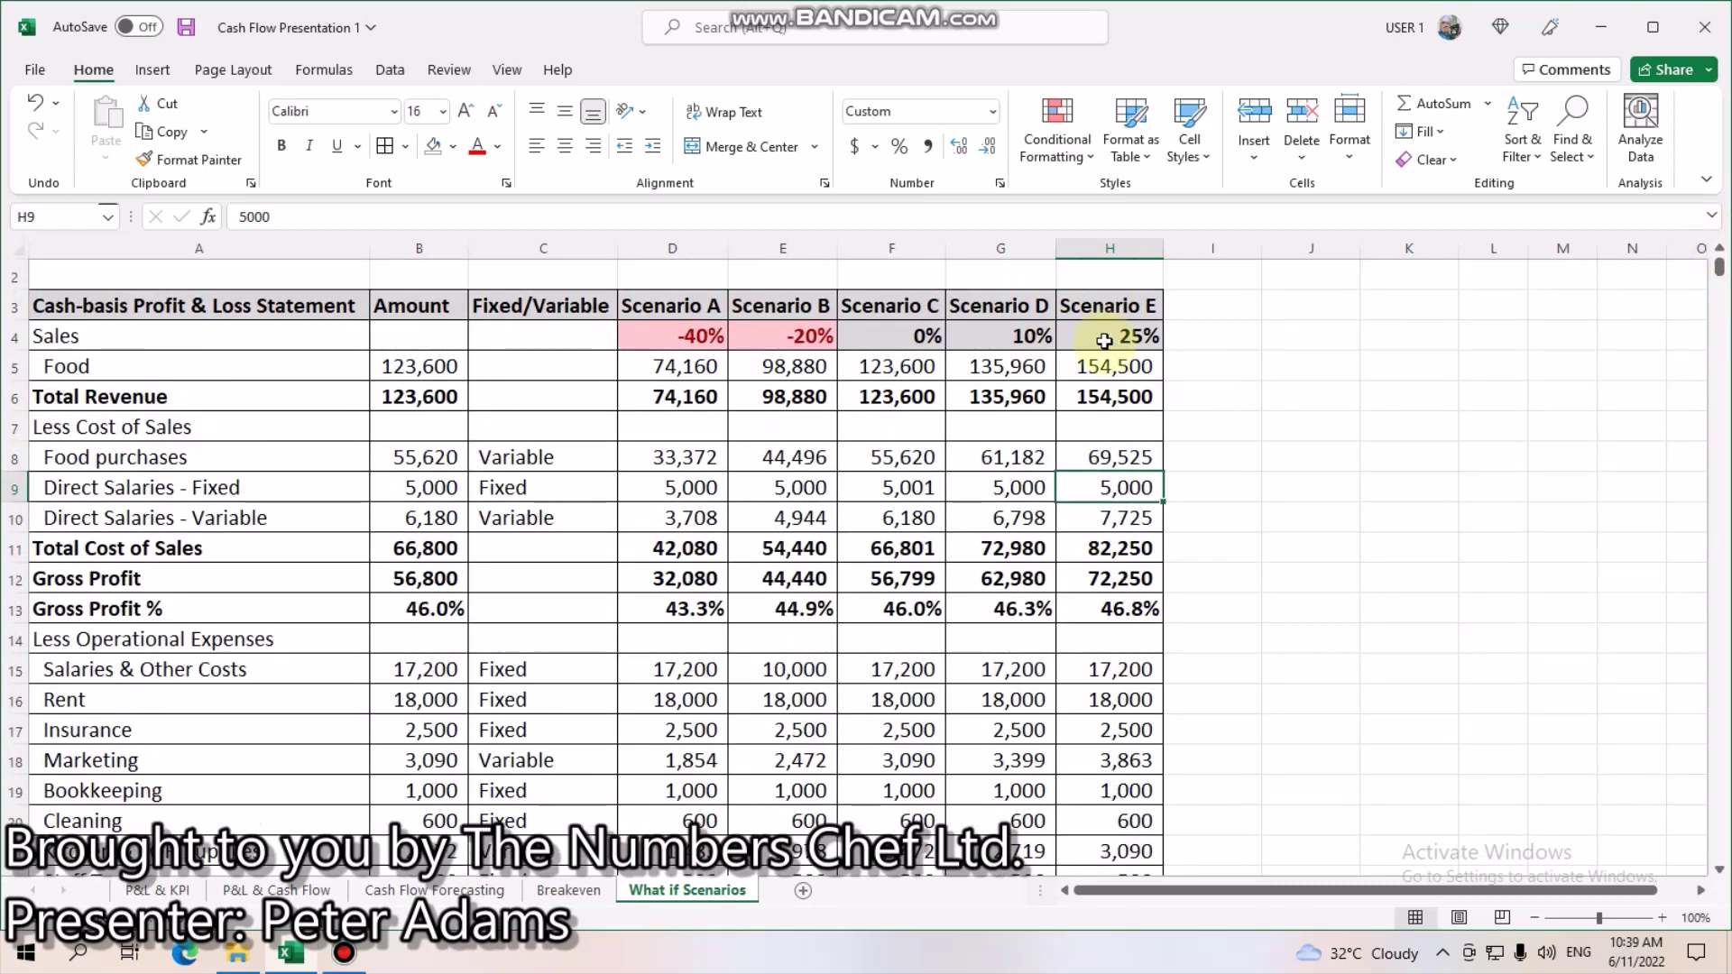
Step: Try 25,000 rent for Scenario E and compare the Net Profit Before Tax row
{"action": "left_click", "coordinate": [1128, 702]}
{"action": "type", "text": "25,0"}
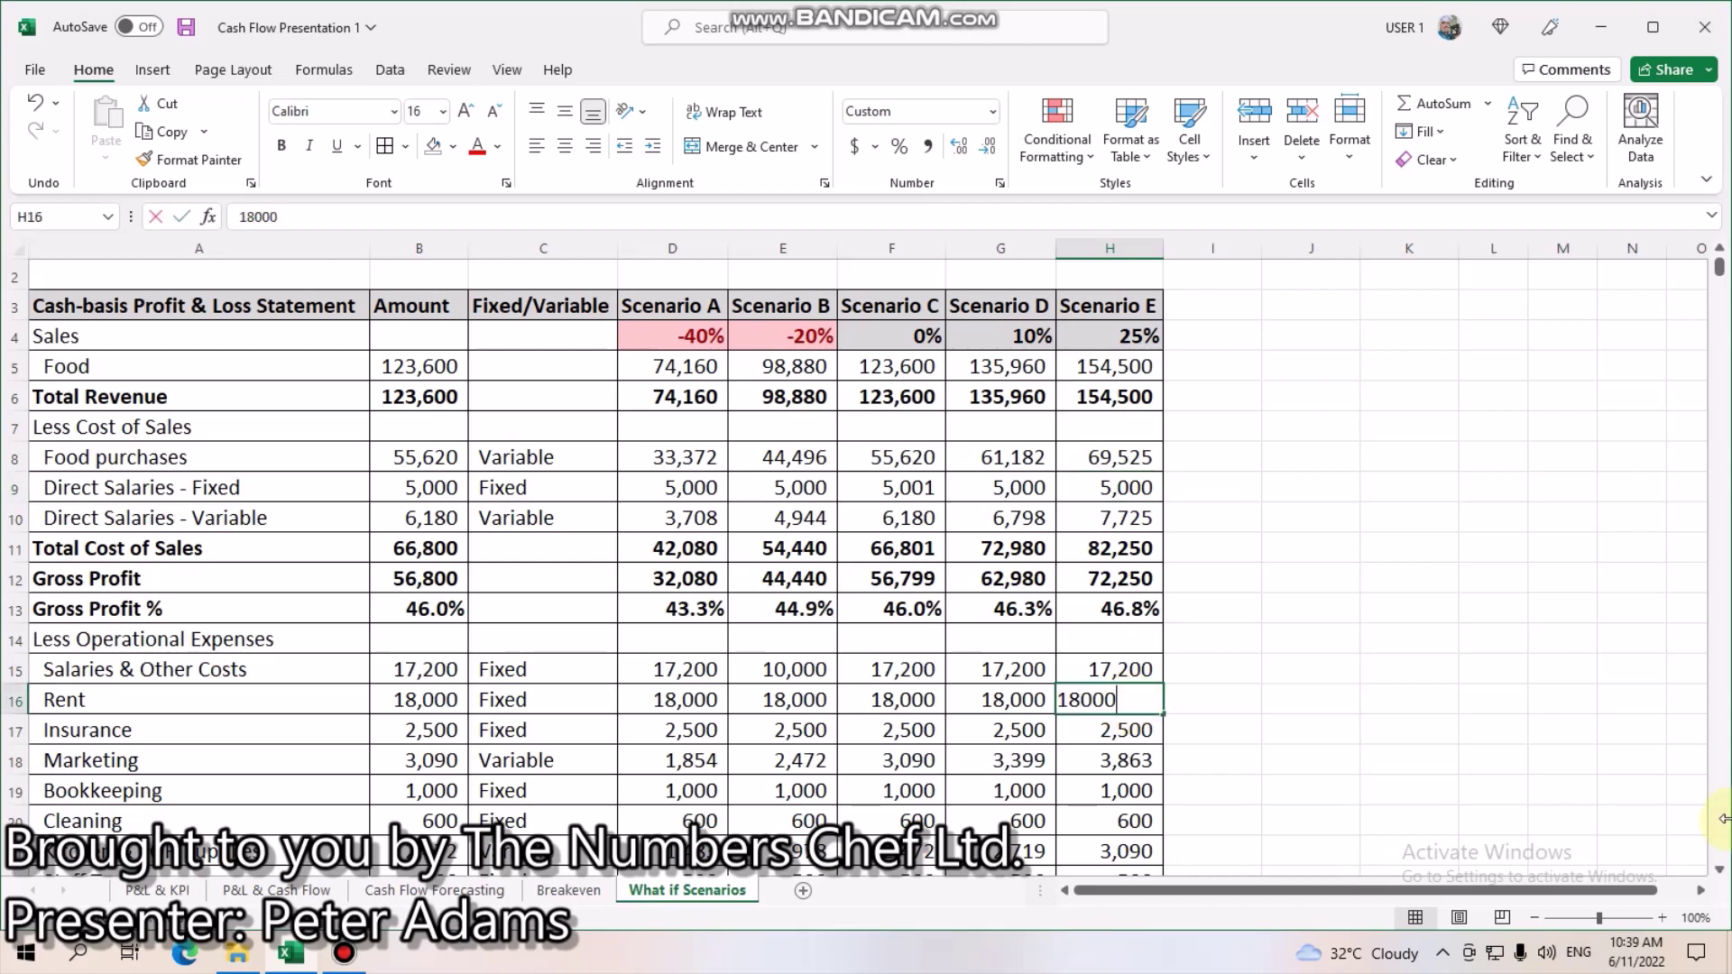
{"action": "type", "text": "00"}
{"action": "key", "text": "Return"}
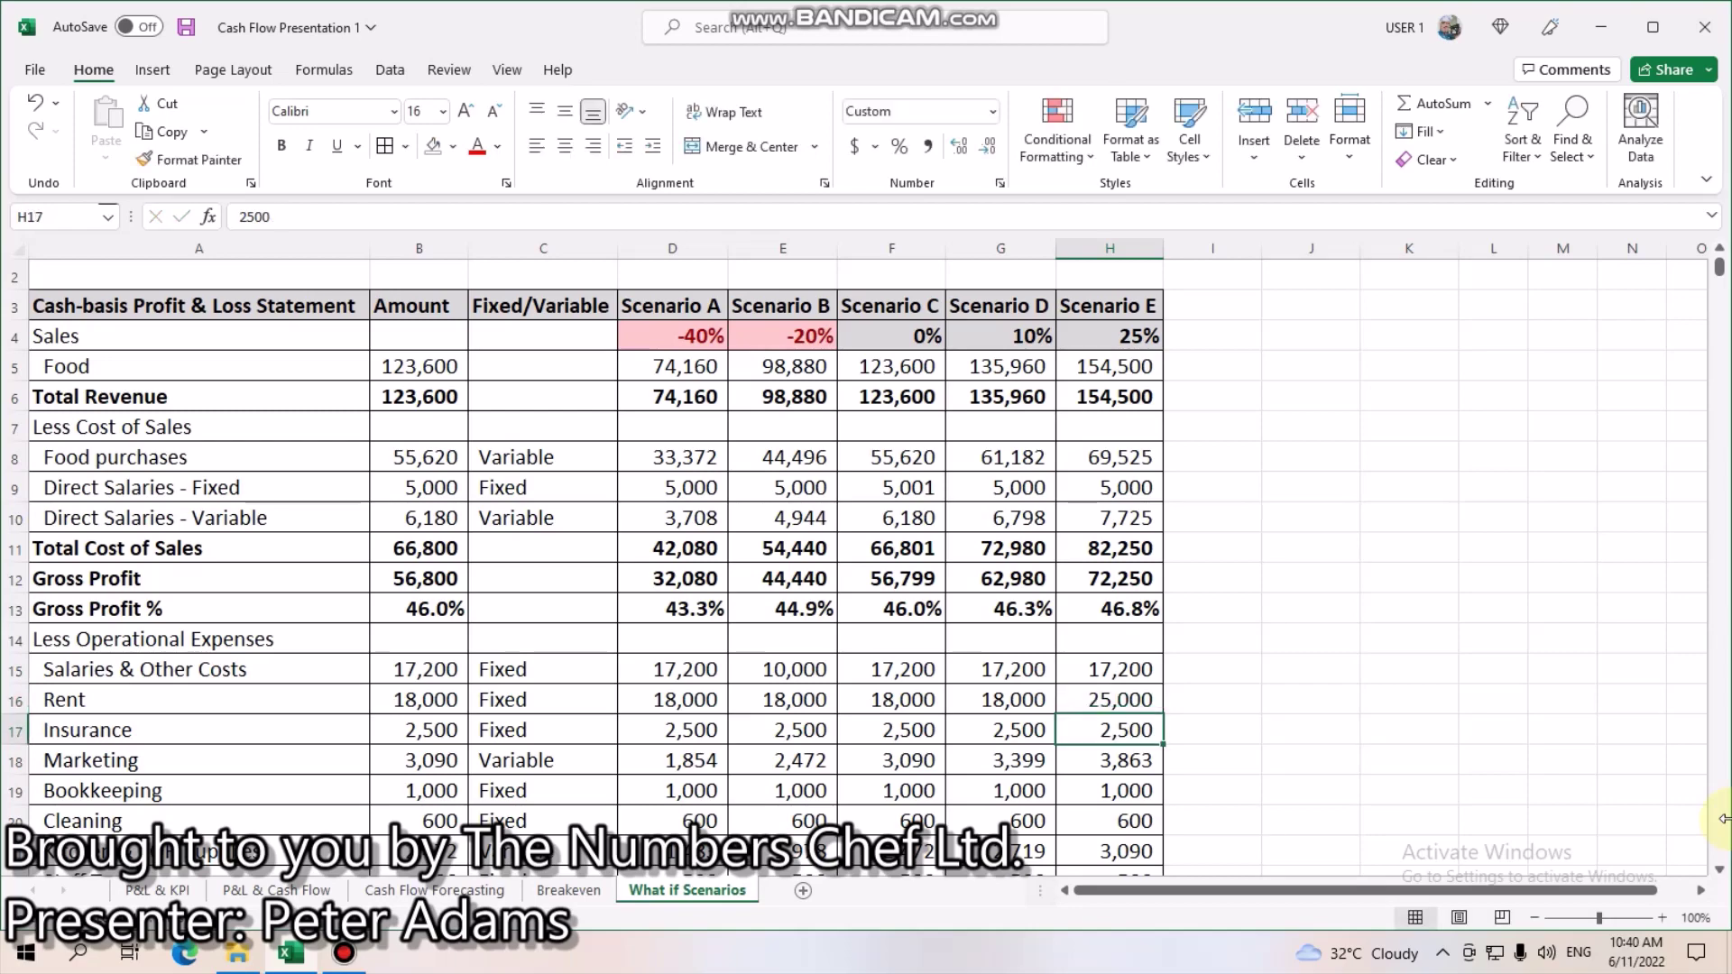
{"action": "left_click", "coordinate": [1719, 869]}
{"action": "scroll", "coordinate": [1719, 870], "scroll_direction": "down", "scroll_amount": 3}
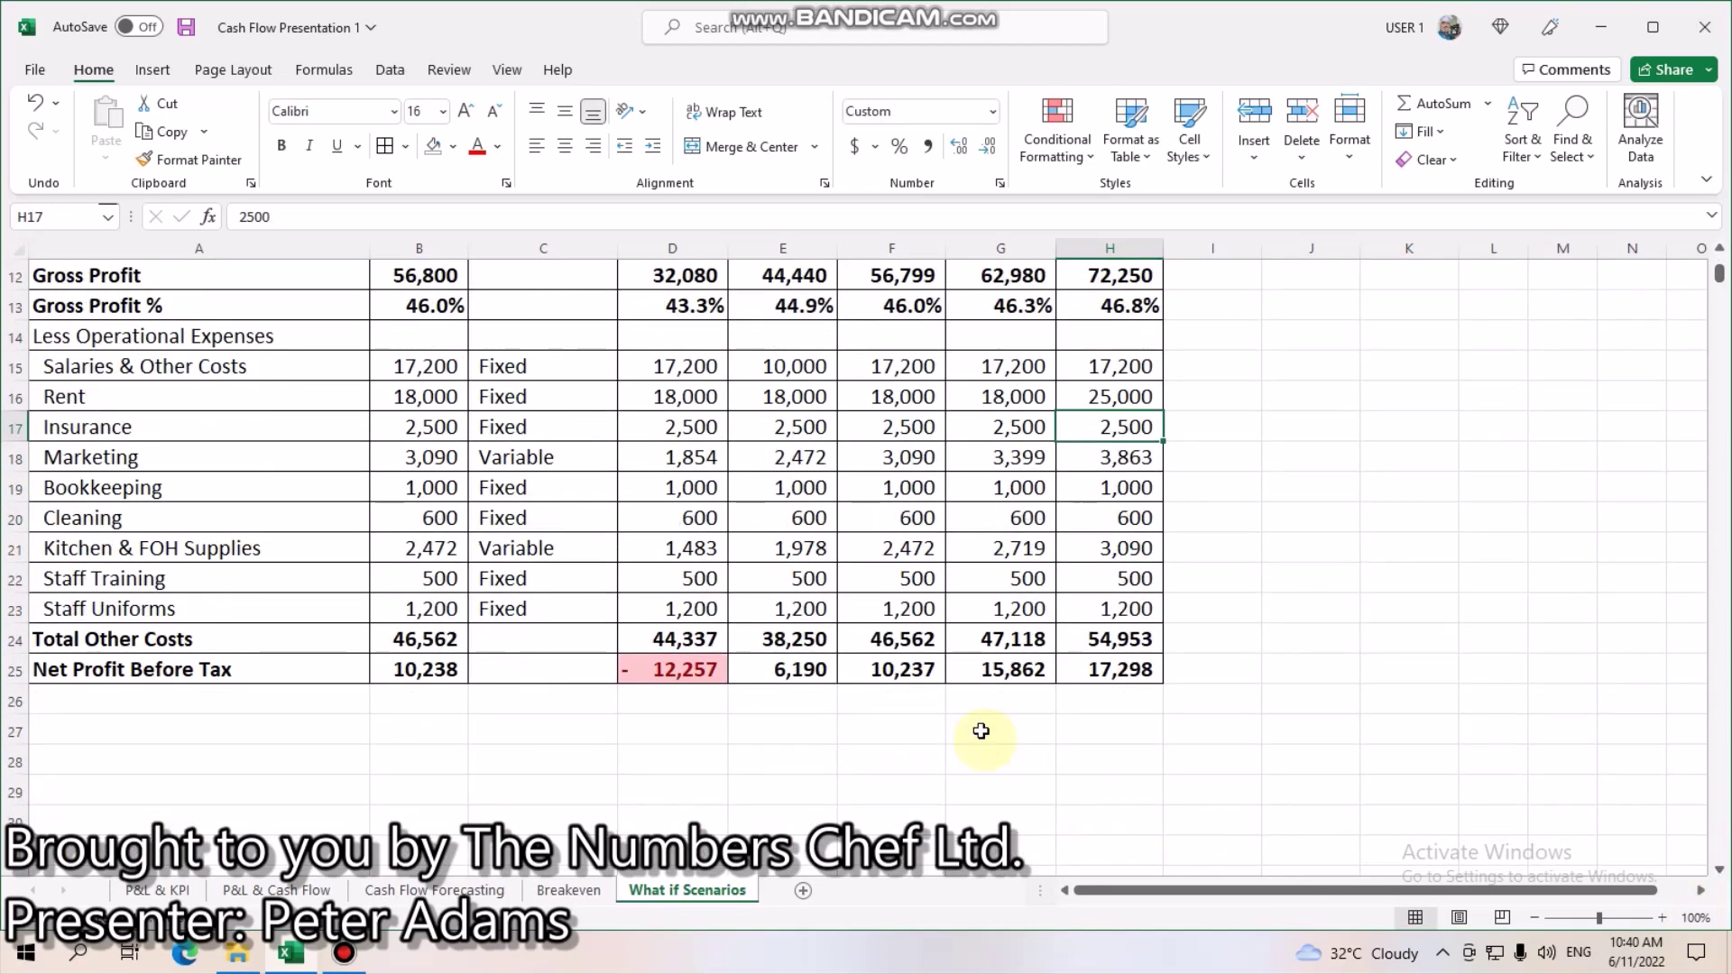
{"action": "left_click", "coordinate": [906, 673]}
{"action": "left_click", "coordinate": [1010, 671]}
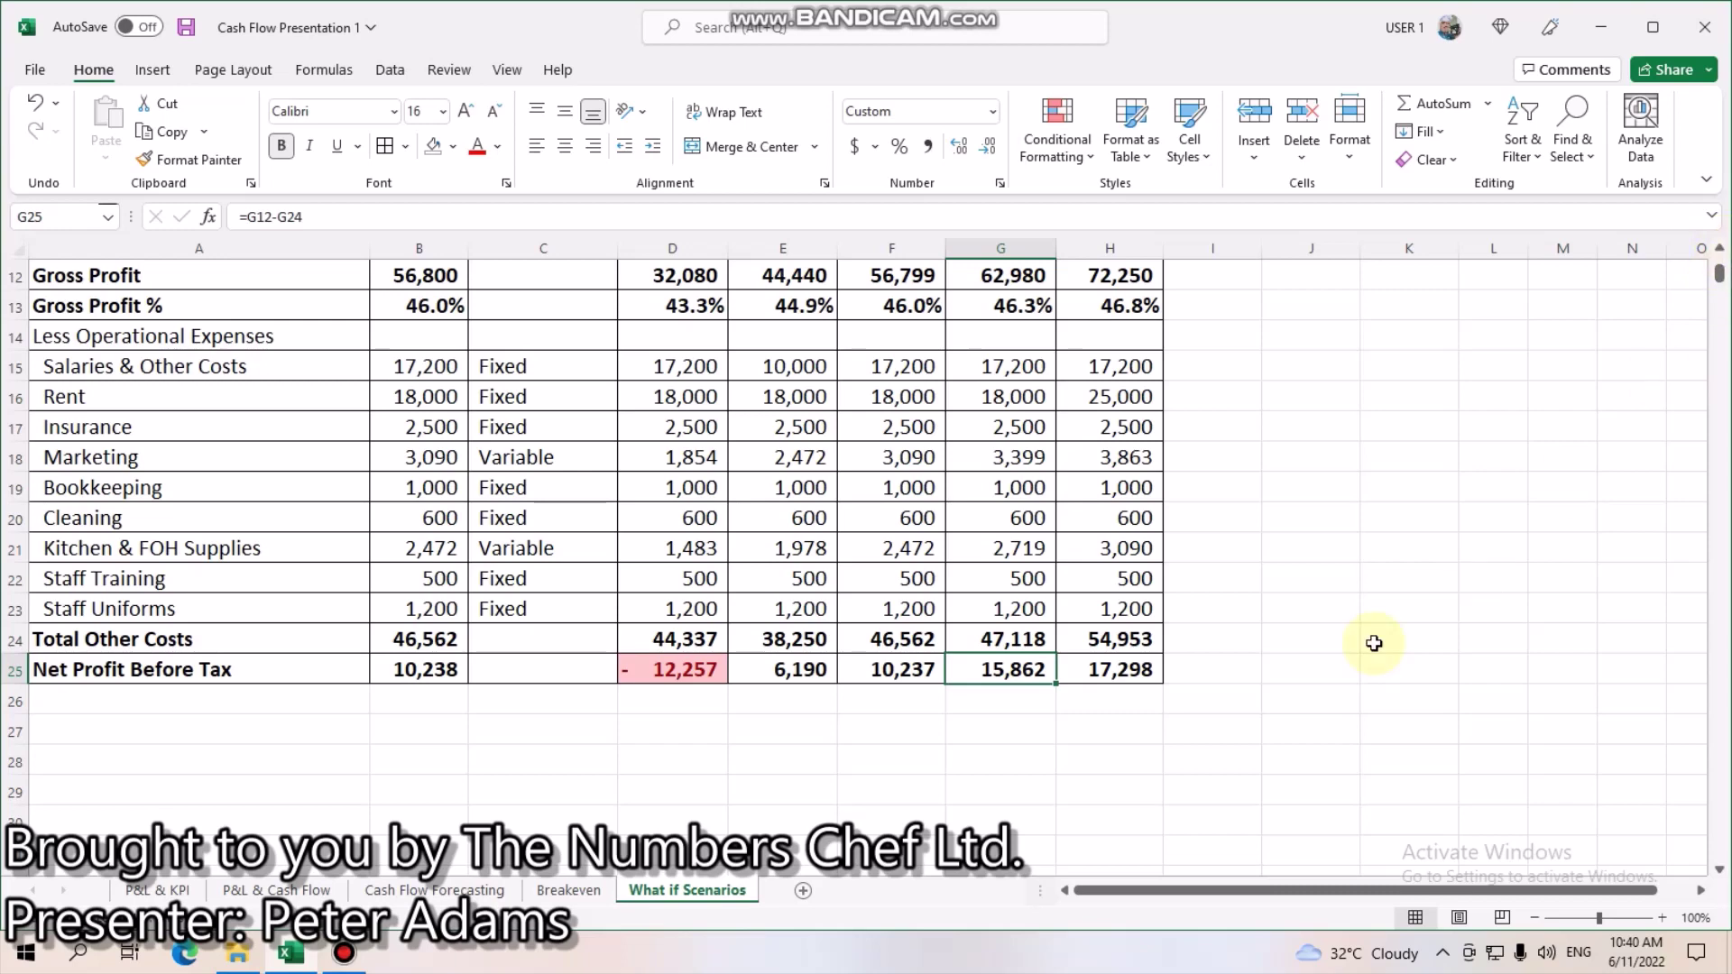
Step: Restore Scenario E's rent to 18,000 and compare its 24,298 net profit with Scenario D
{"action": "left_click", "coordinate": [1103, 404]}
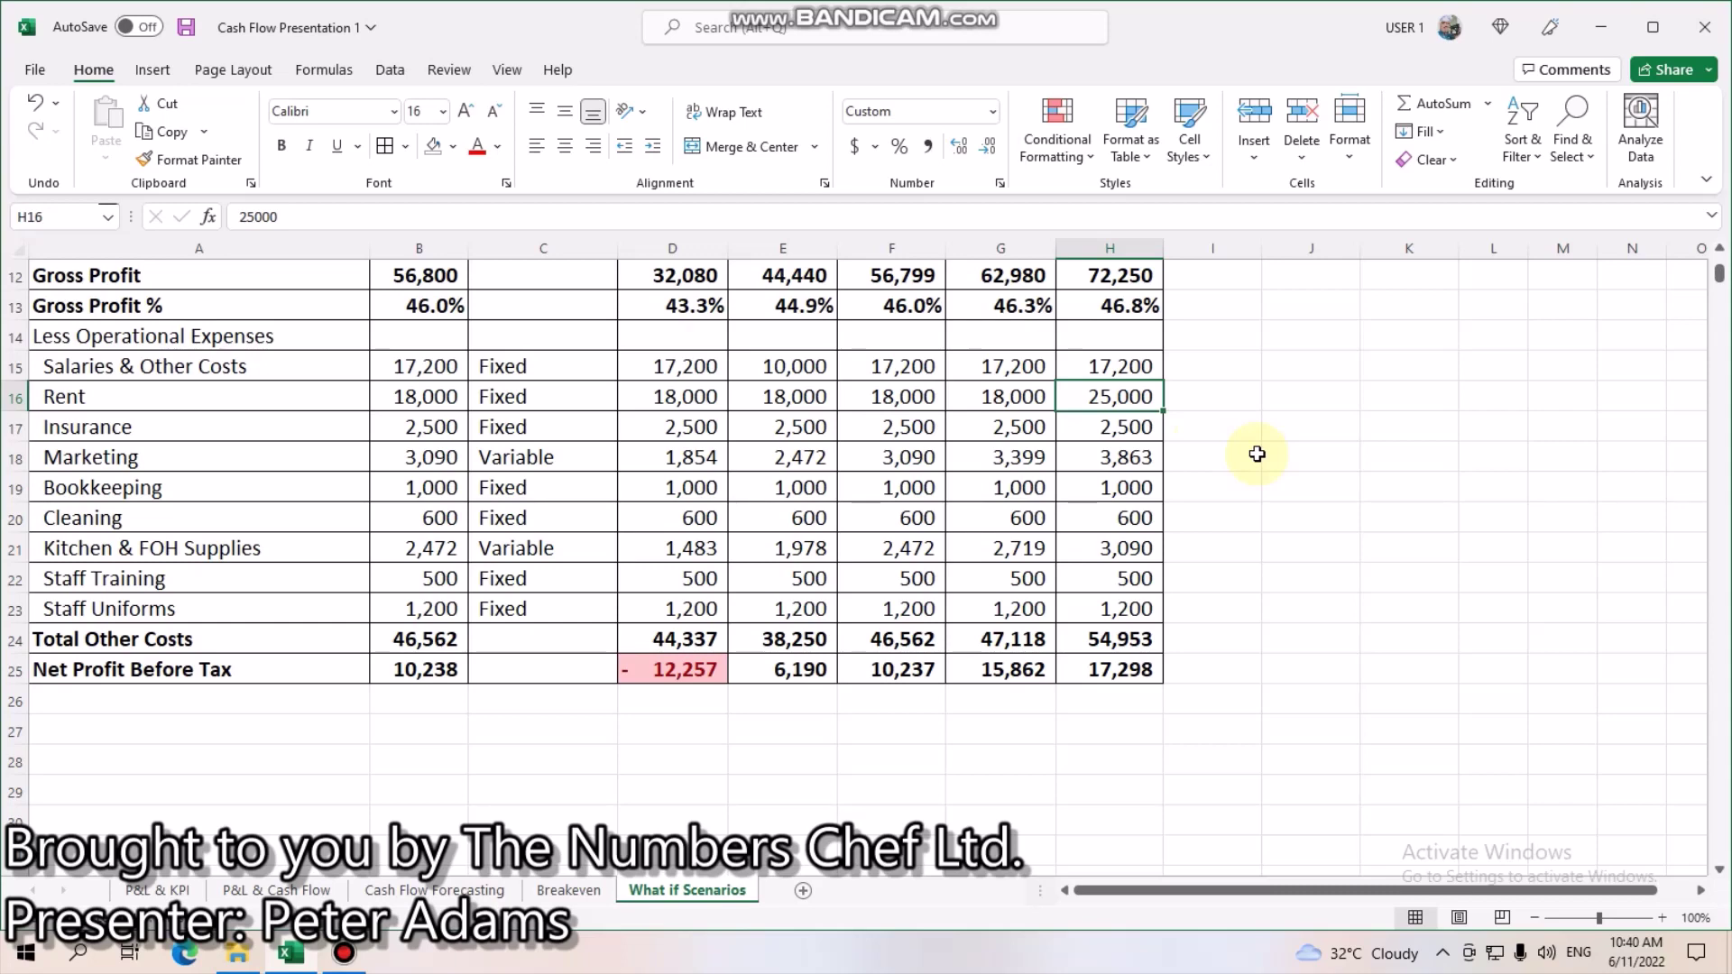
{"action": "type", "text": "18000"}
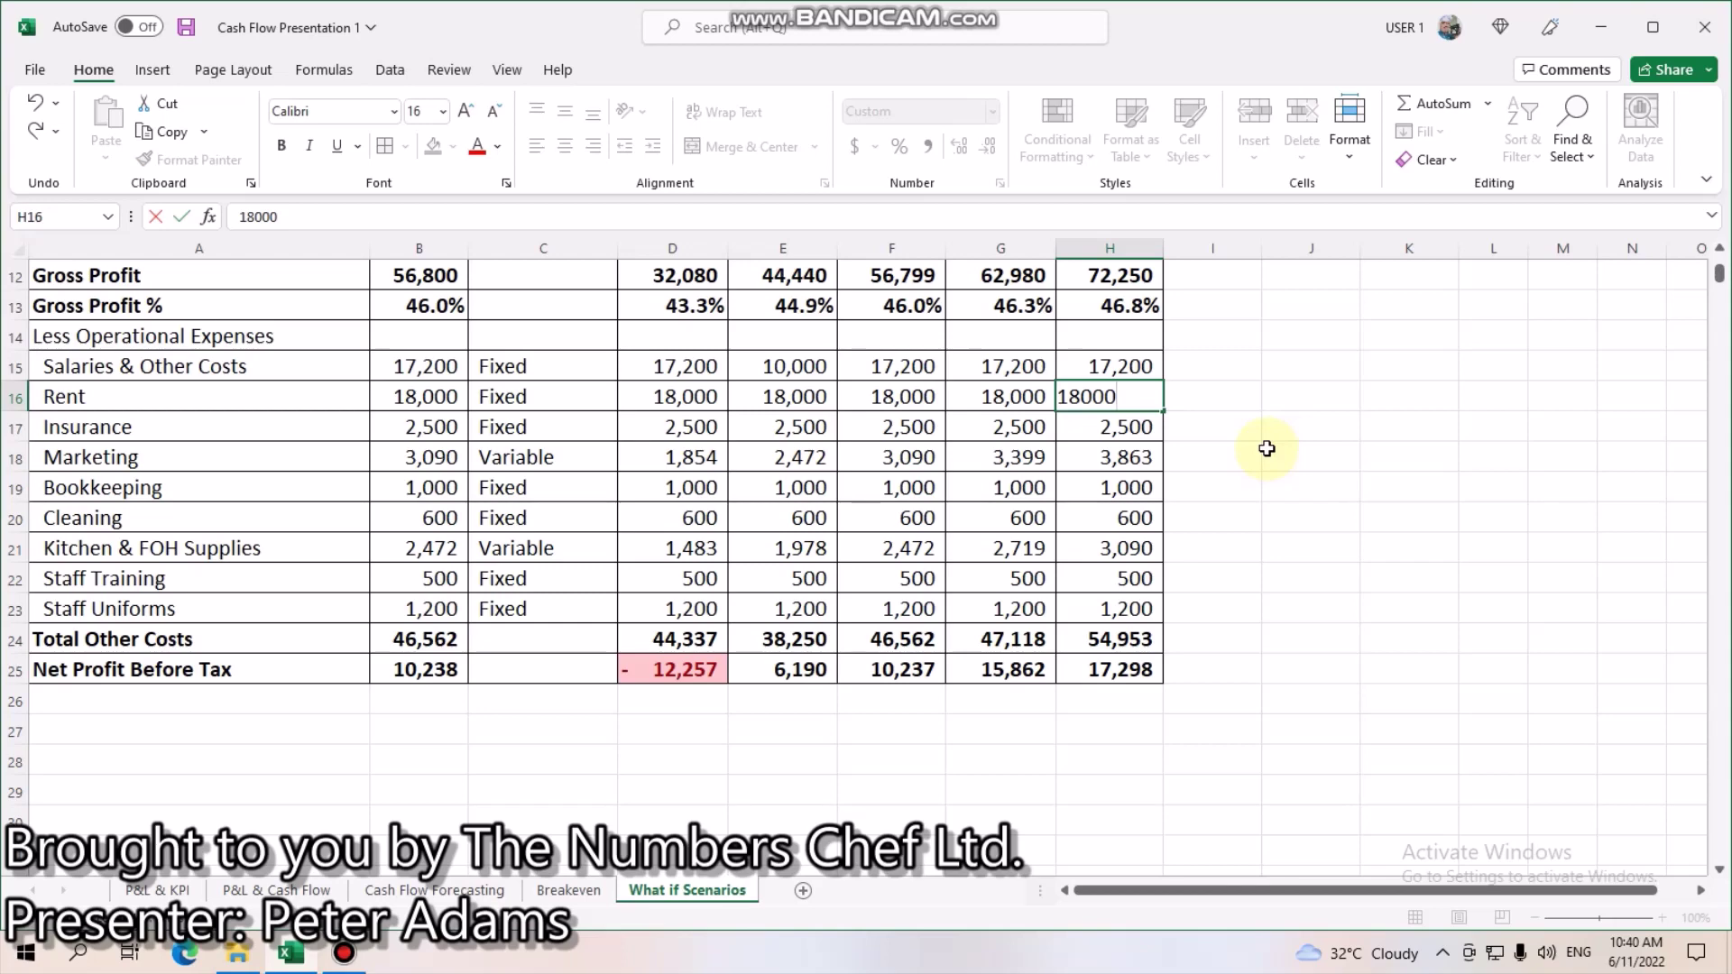
{"action": "key", "text": "Return"}
{"action": "left_click", "coordinate": [1118, 694]}
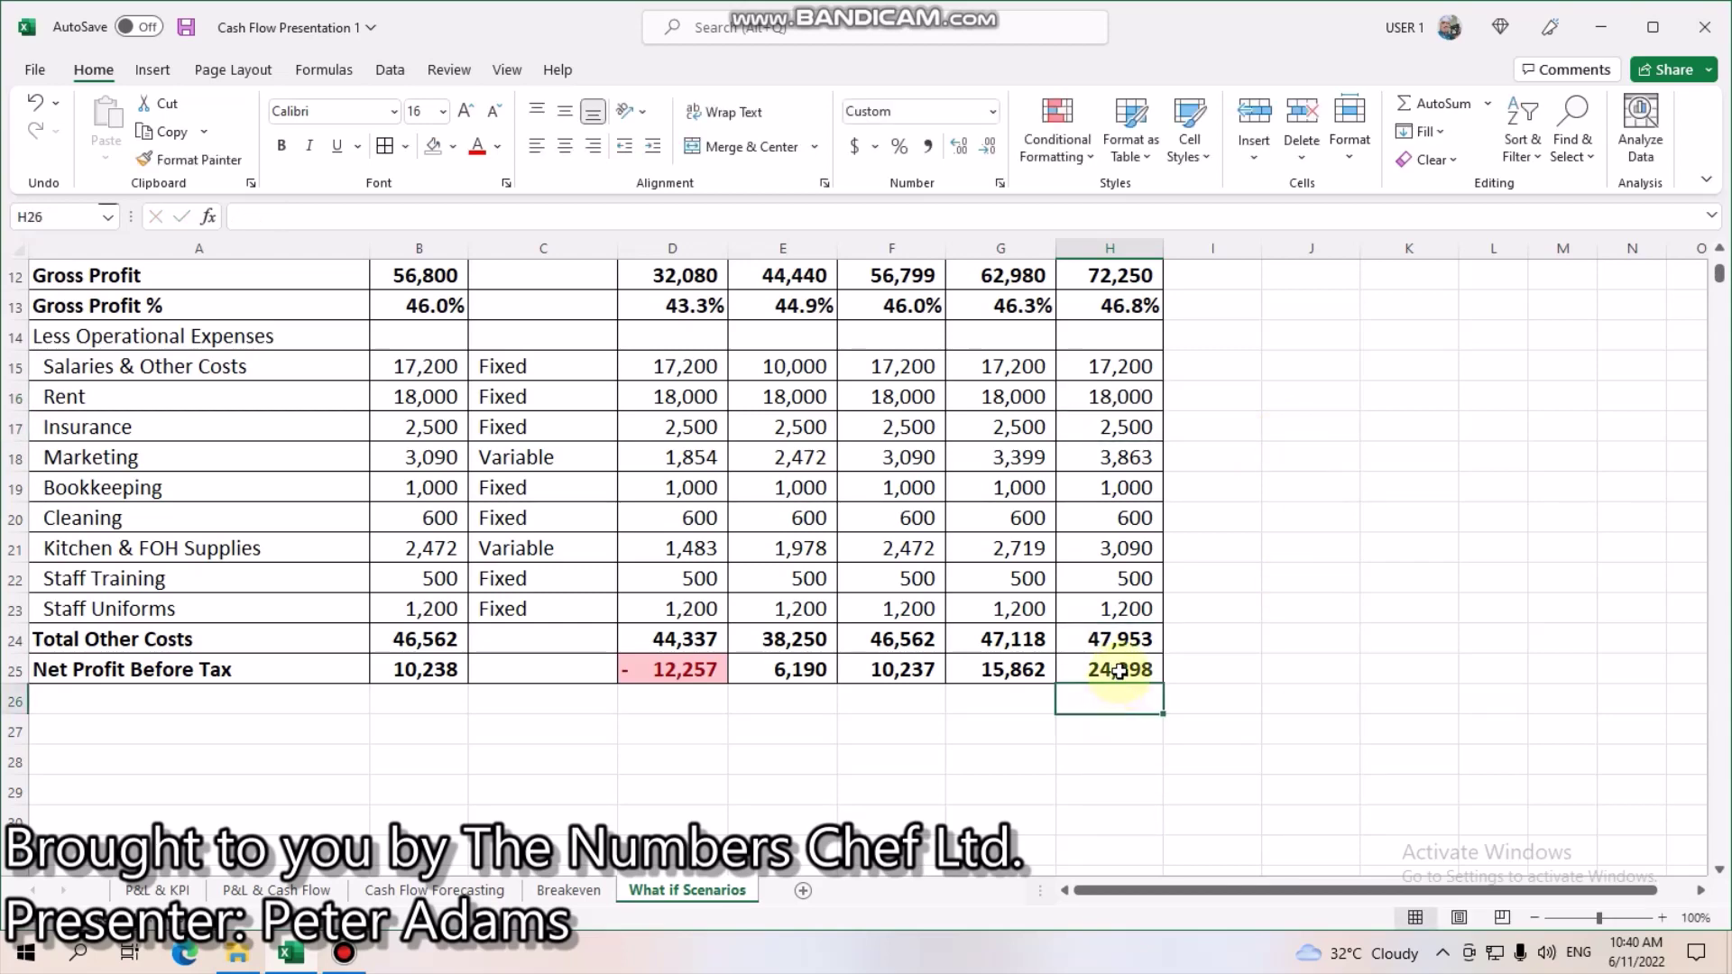
{"action": "left_click", "coordinate": [1114, 669]}
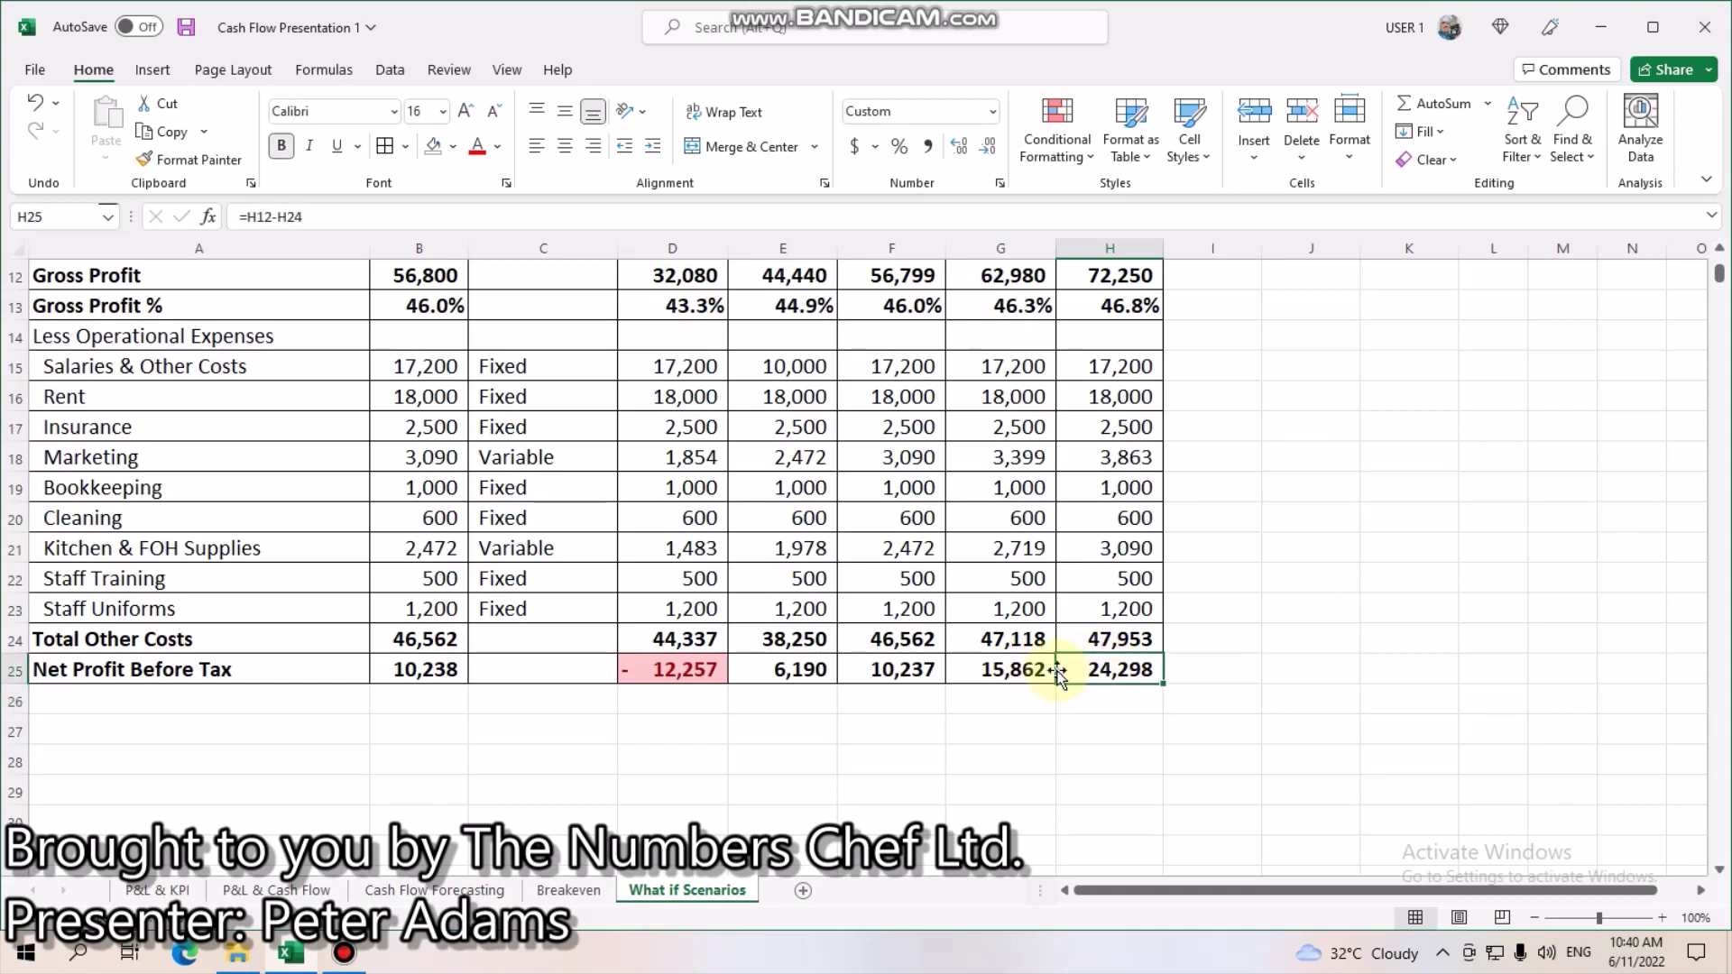
{"action": "left_click", "coordinate": [1039, 673]}
{"action": "left_click", "coordinate": [1104, 663]}
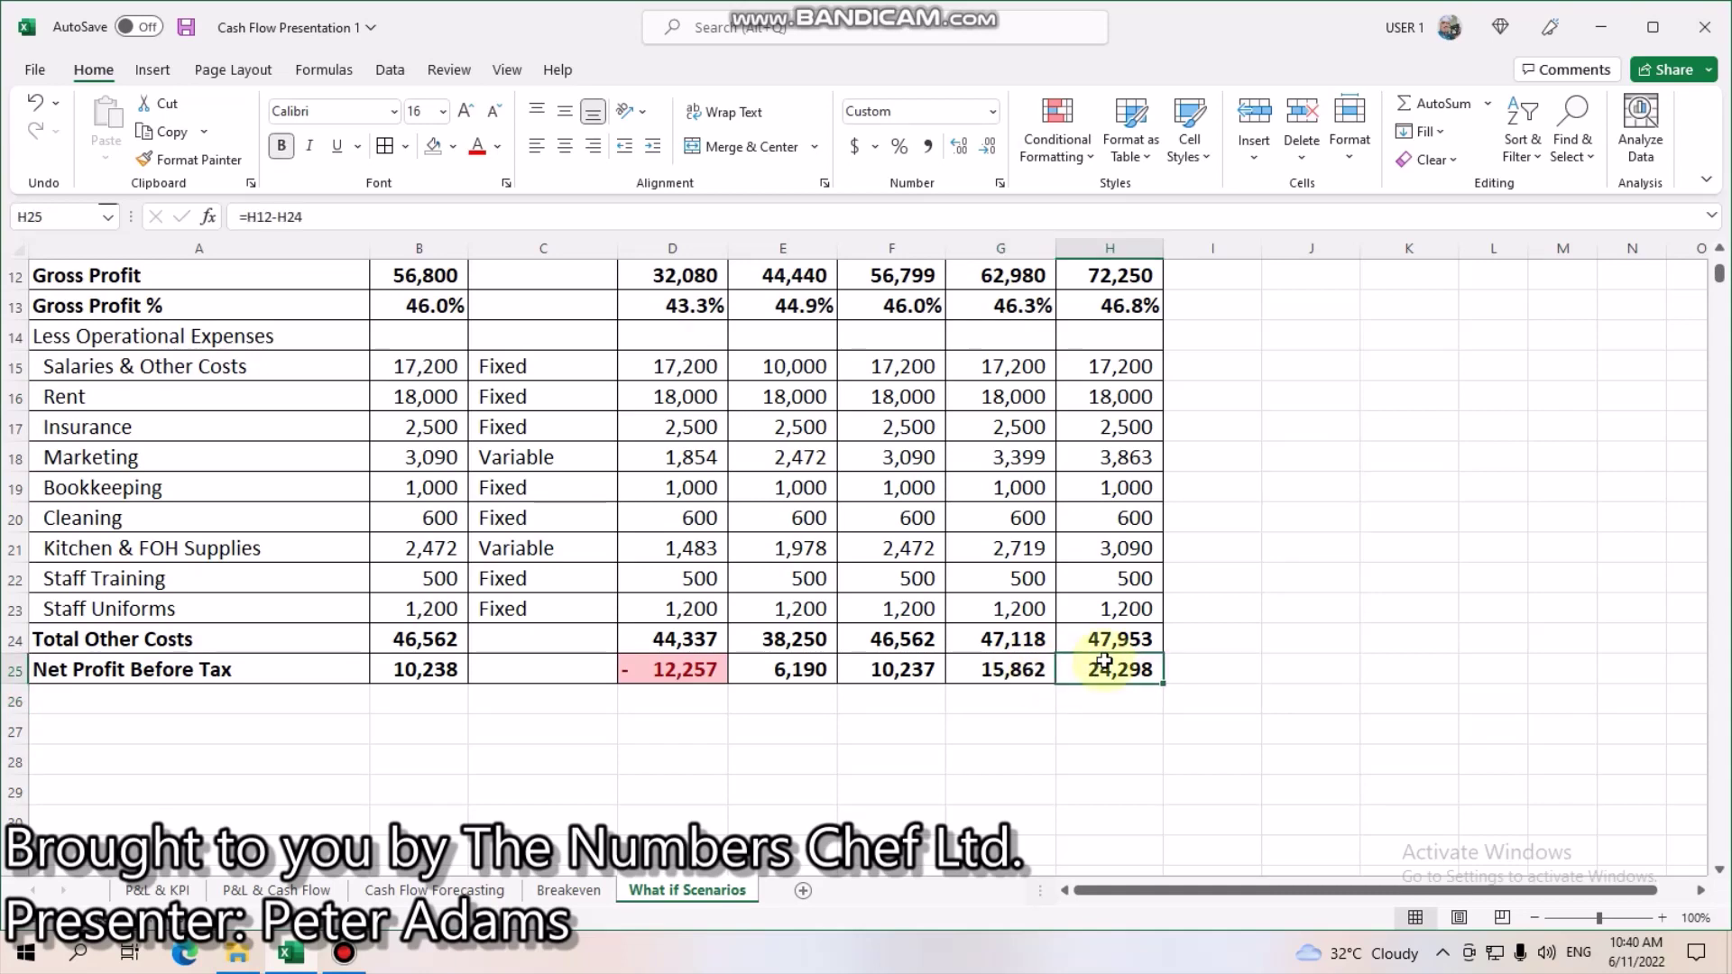